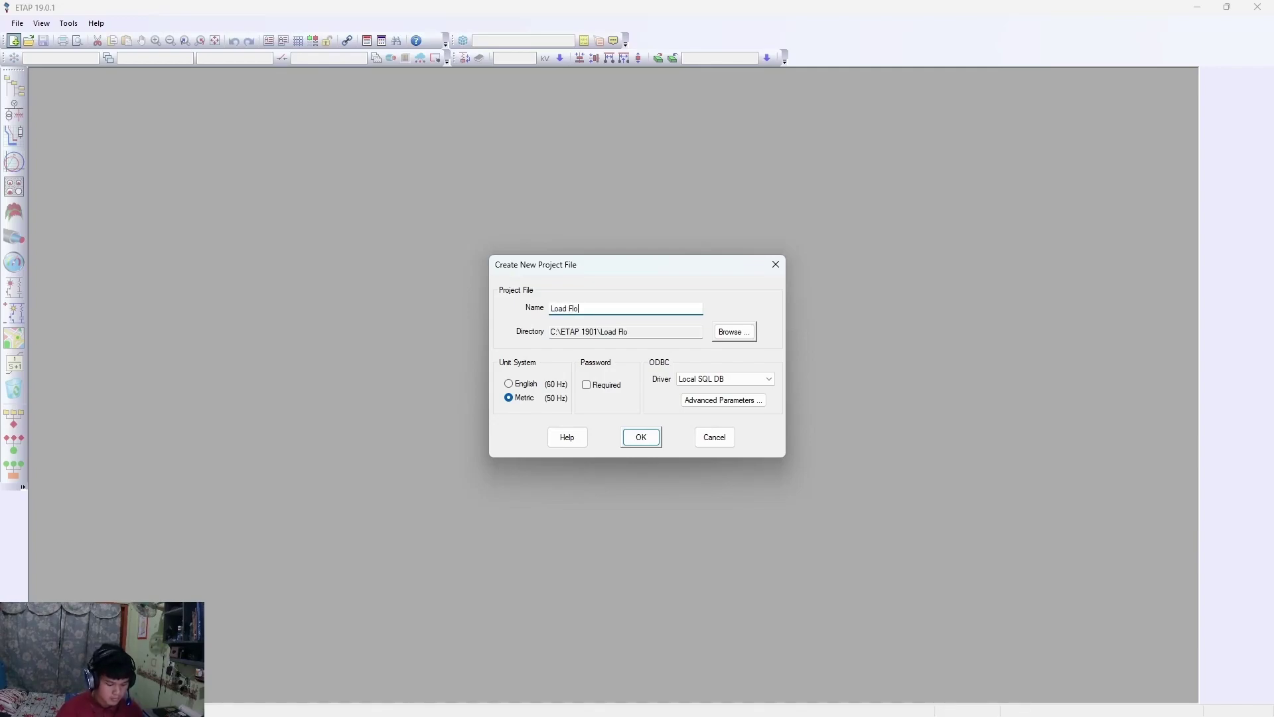
# Step: Name the new project Load Flow and create it with the metric 50 Hz unit system
pyautogui.write('w')
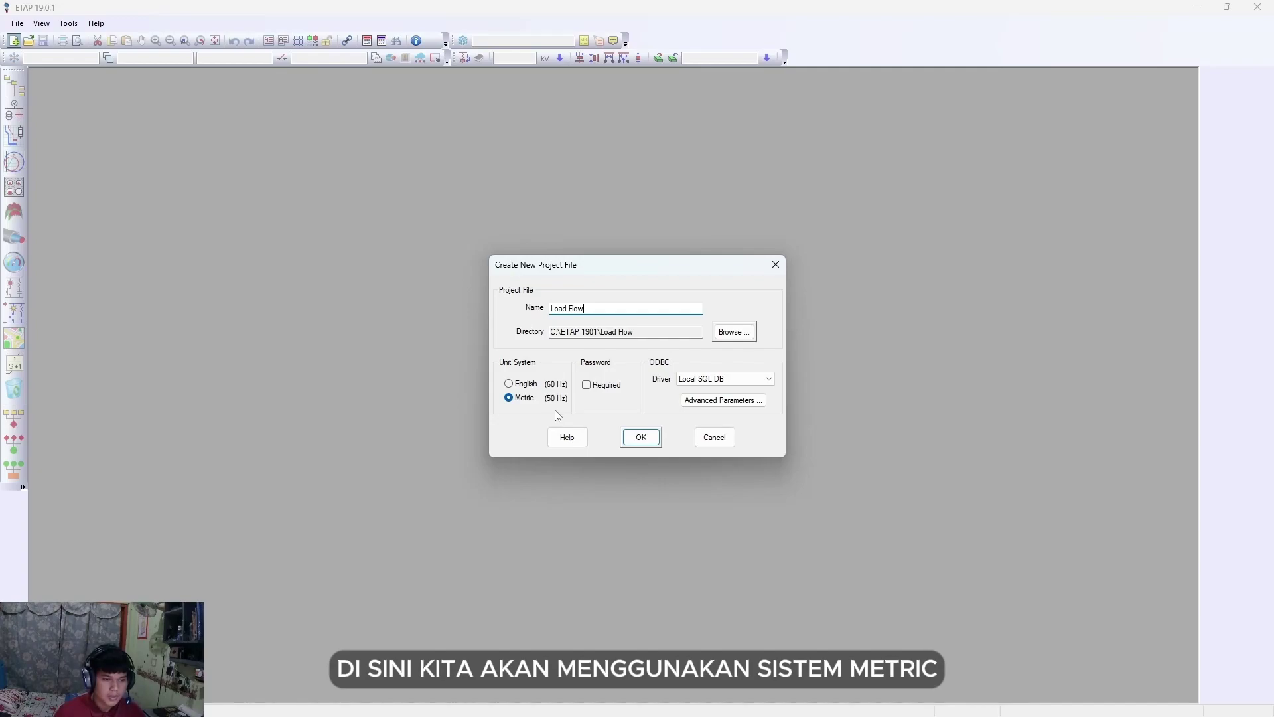
pyautogui.click(650, 438)
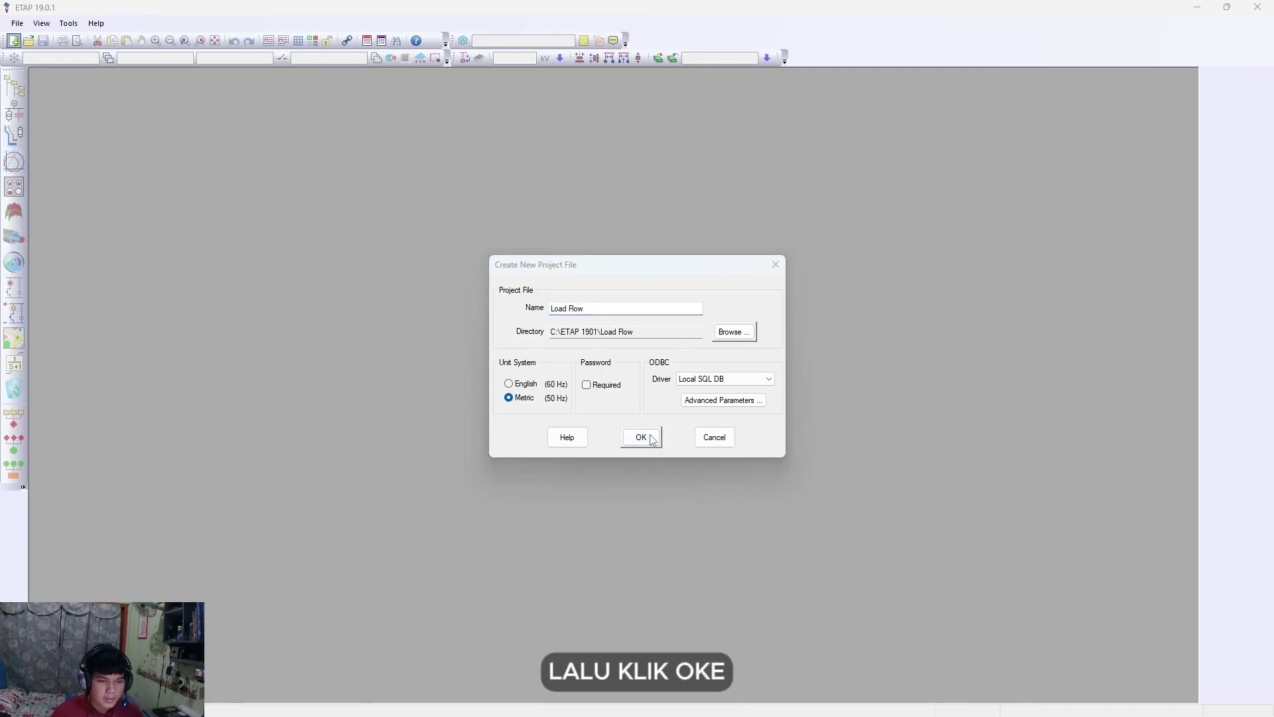
pyautogui.click(656, 386)
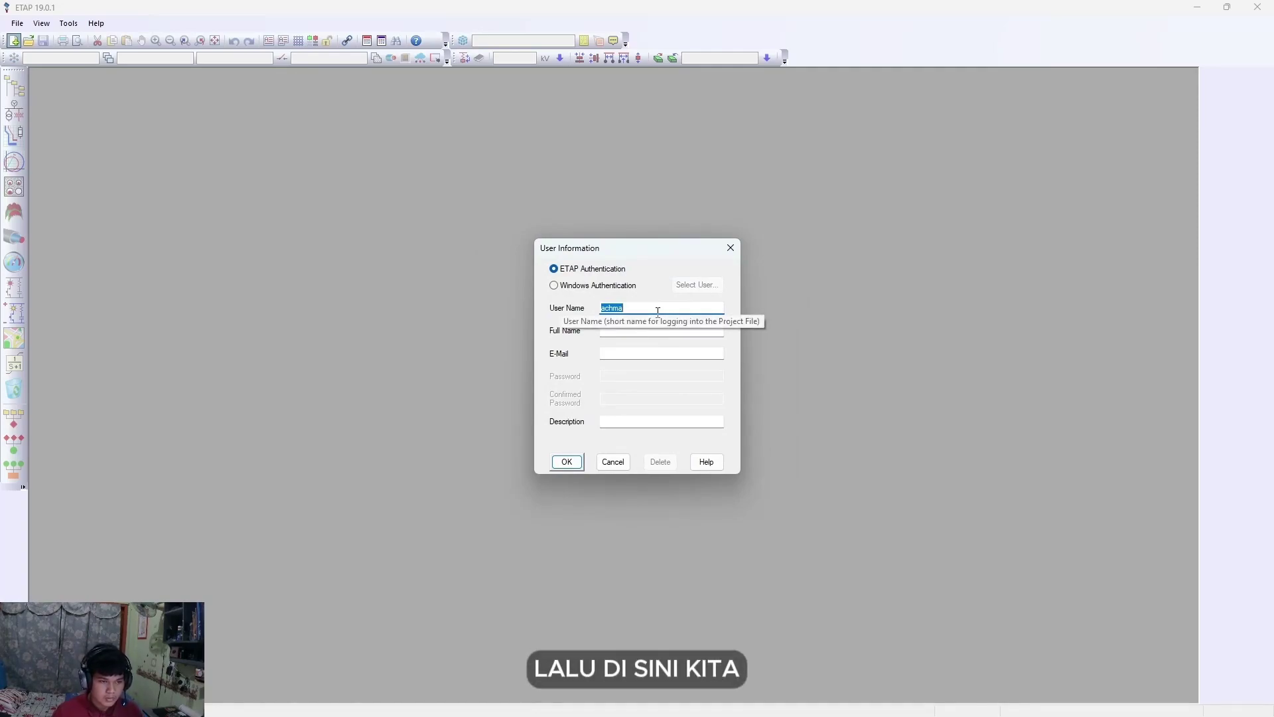
# Step: Enter the user name and full name for ETAP authentication, and accept the Project Master & Editor access level
pyautogui.write('Noe')
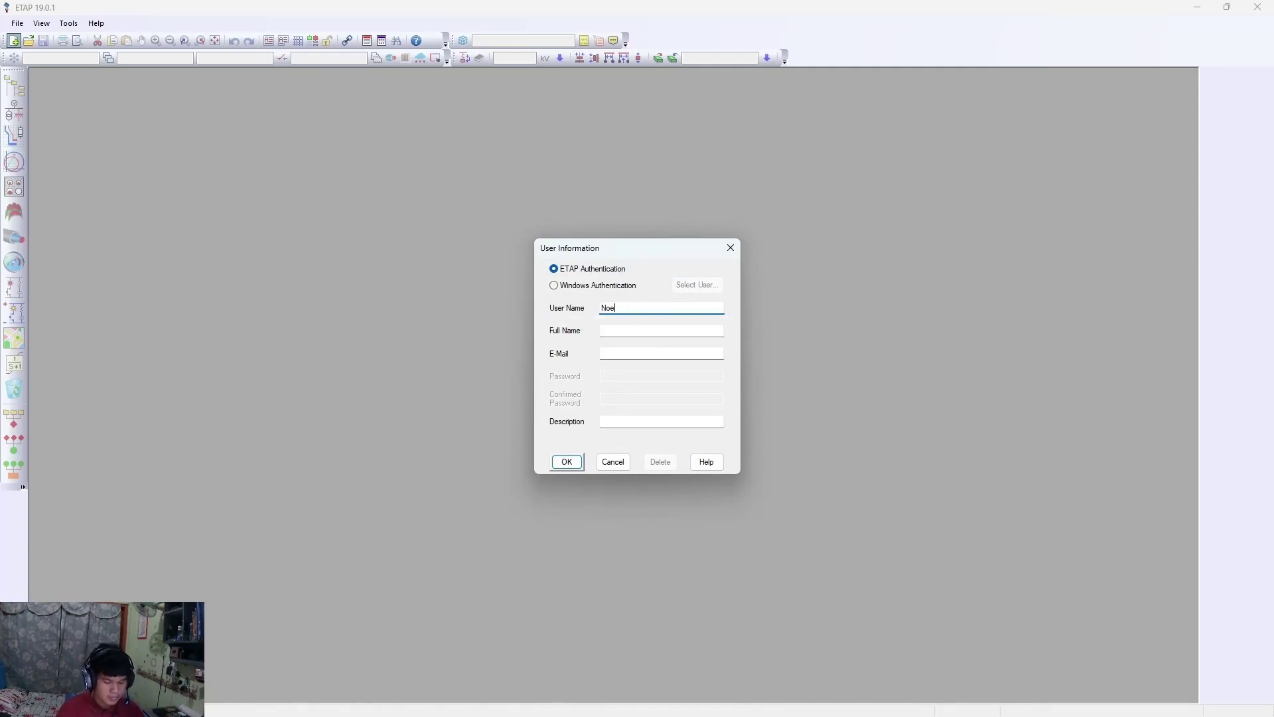
pyautogui.write('r')
pyautogui.click(646, 331)
pyautogui.write('Ac')
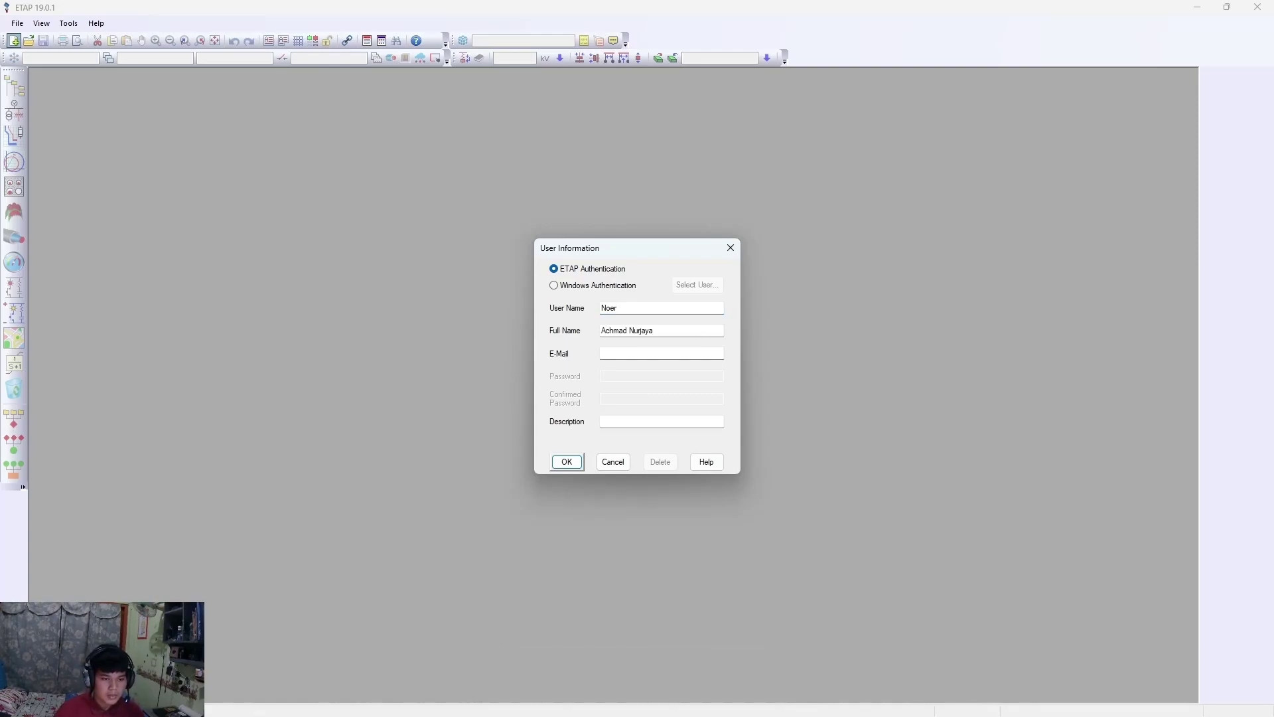
pyautogui.click(582, 462)
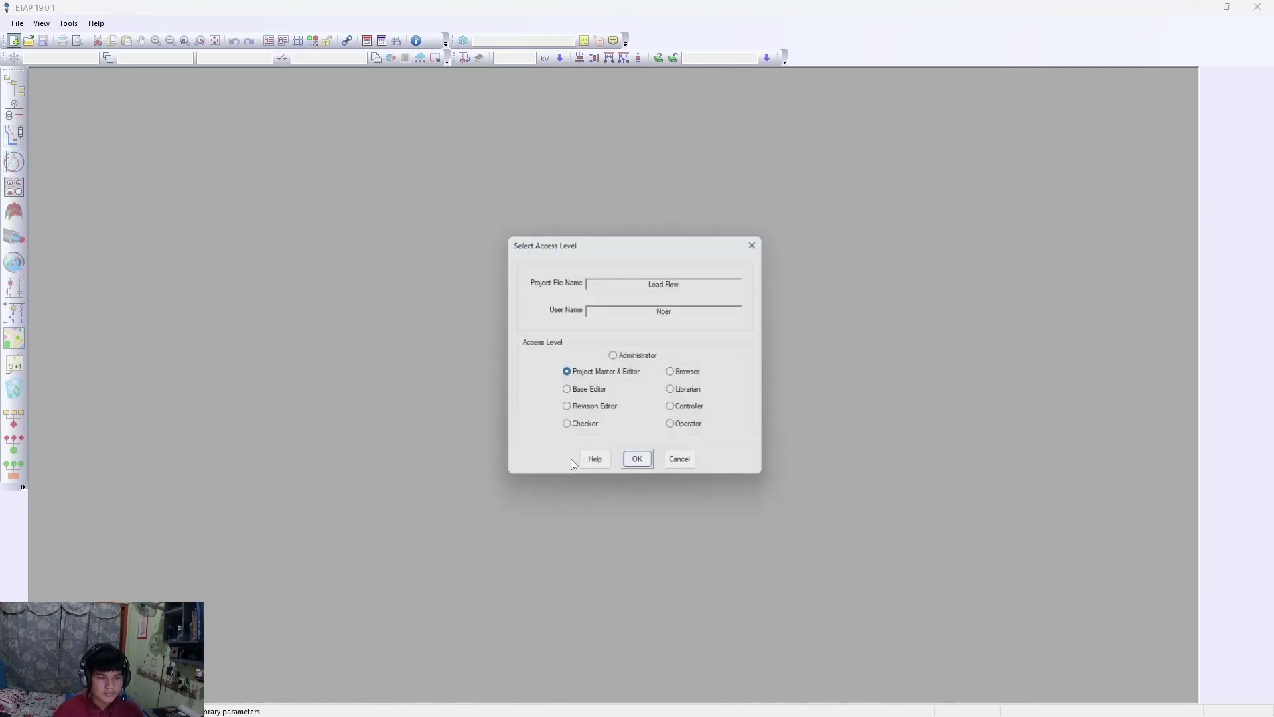
pyautogui.click(648, 474)
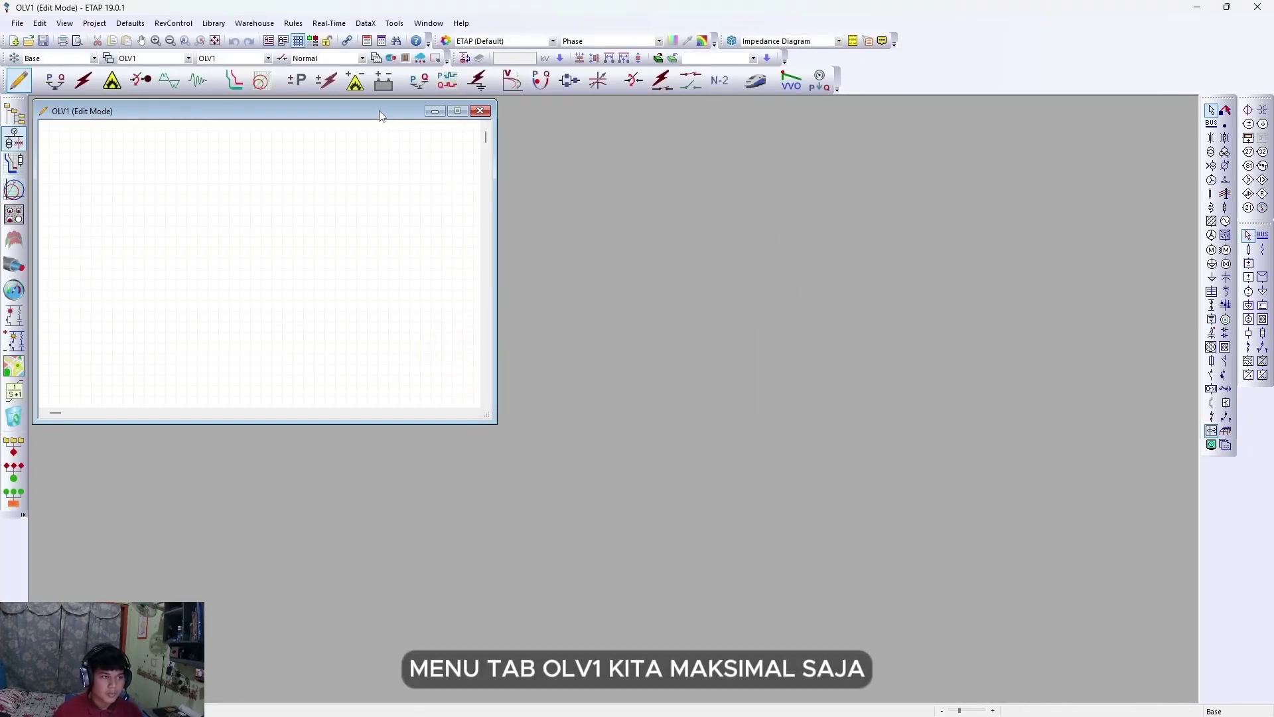
# Step: Maximize the OLV1 diagram window and place a generator near its upper middle with a bus directly below
pyautogui.click(457, 111)
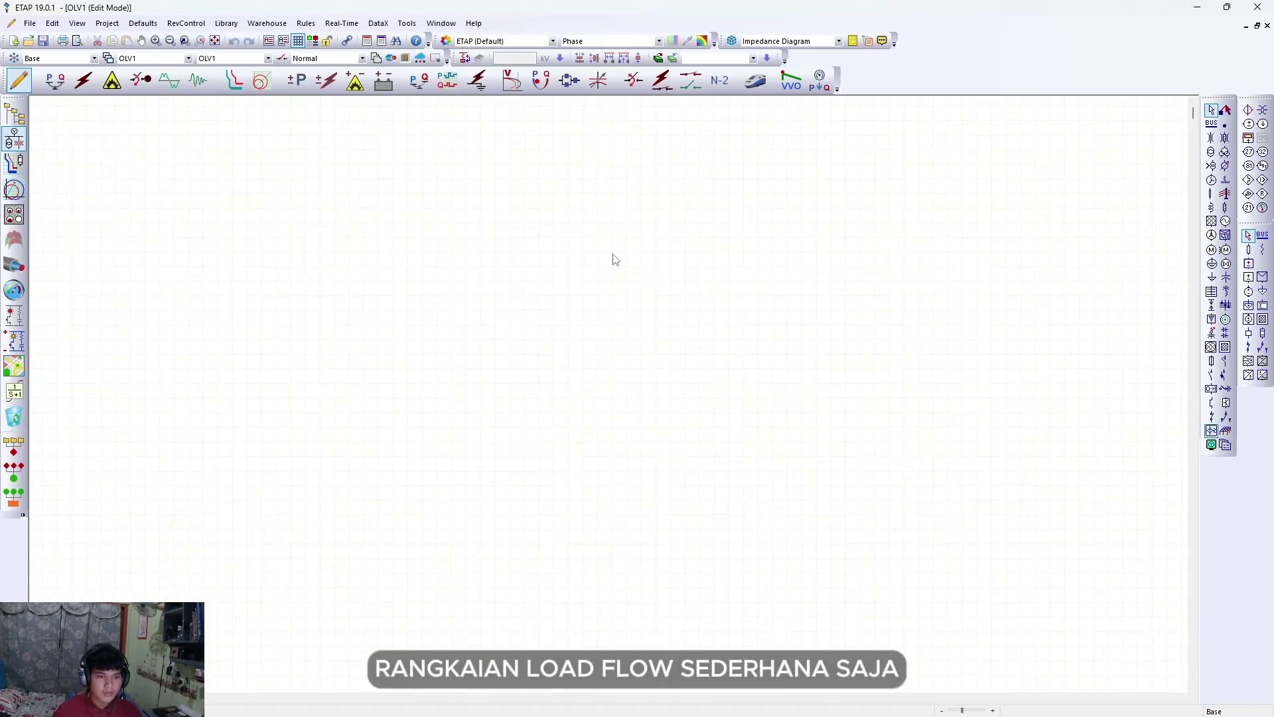
pyautogui.click(1226, 221)
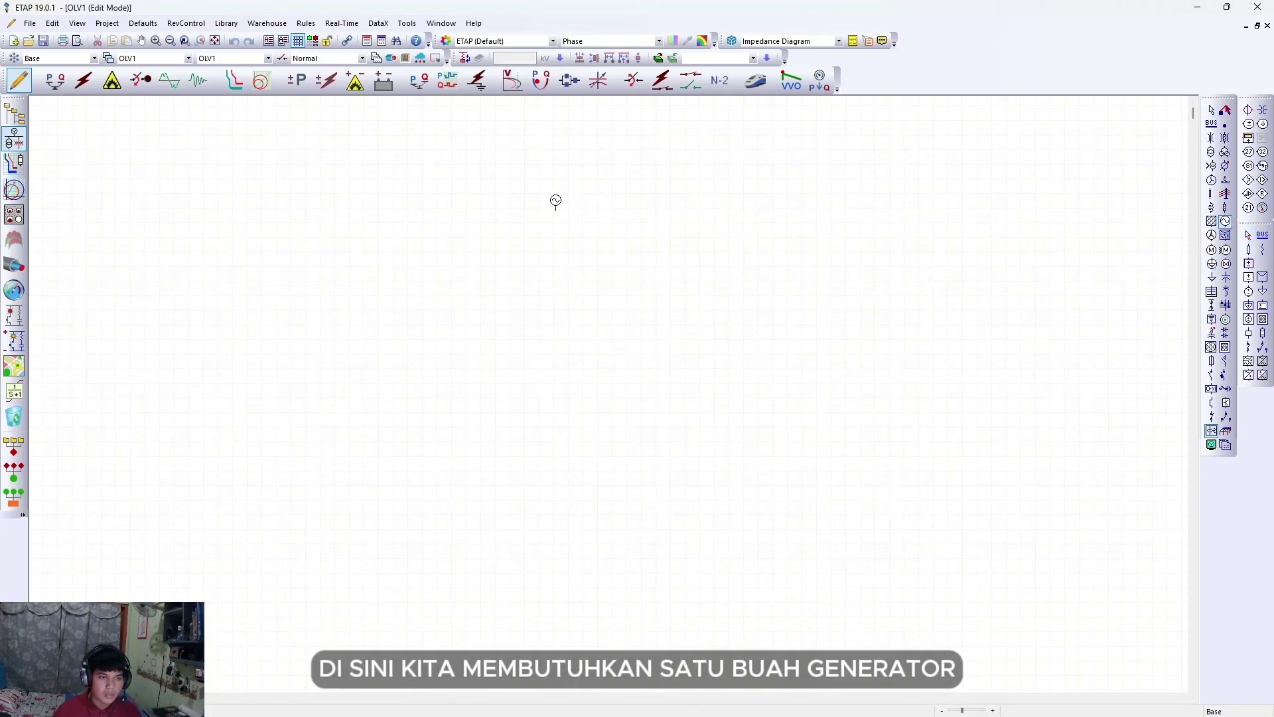
pyautogui.click(556, 202)
pyautogui.moveTo(556, 202); pyautogui.dragTo(560, 172)
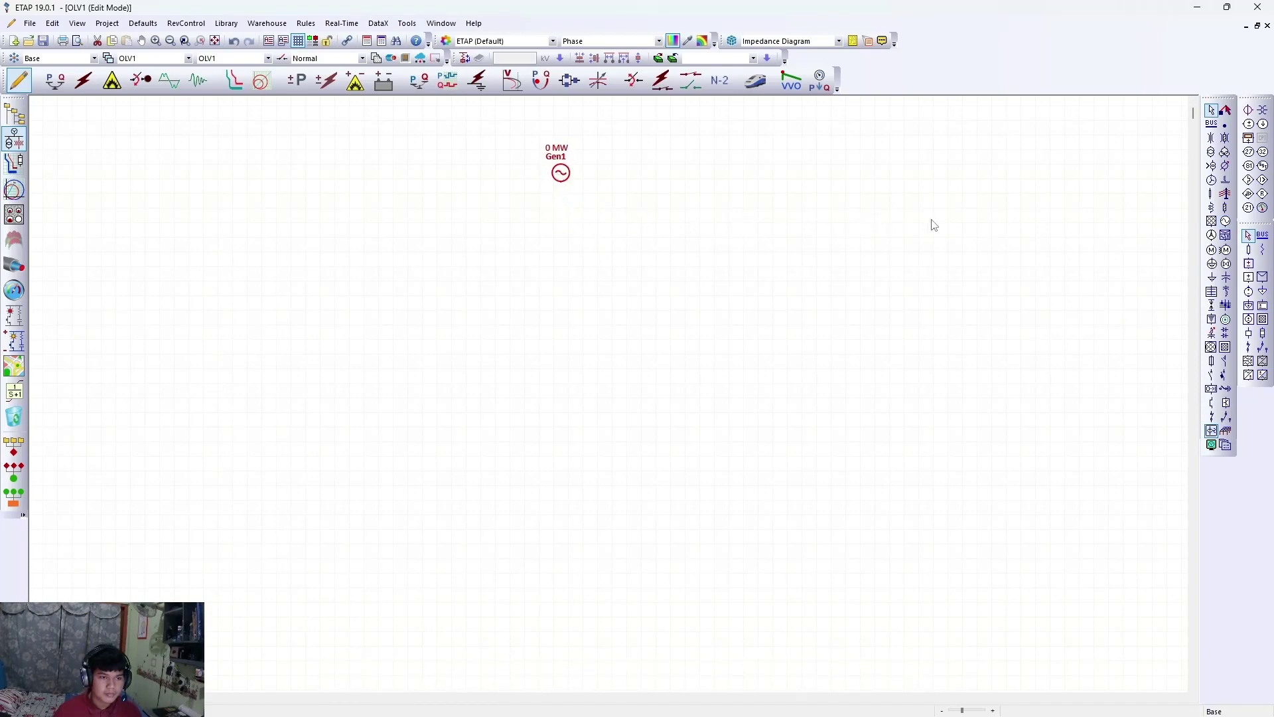
pyautogui.click(1211, 123)
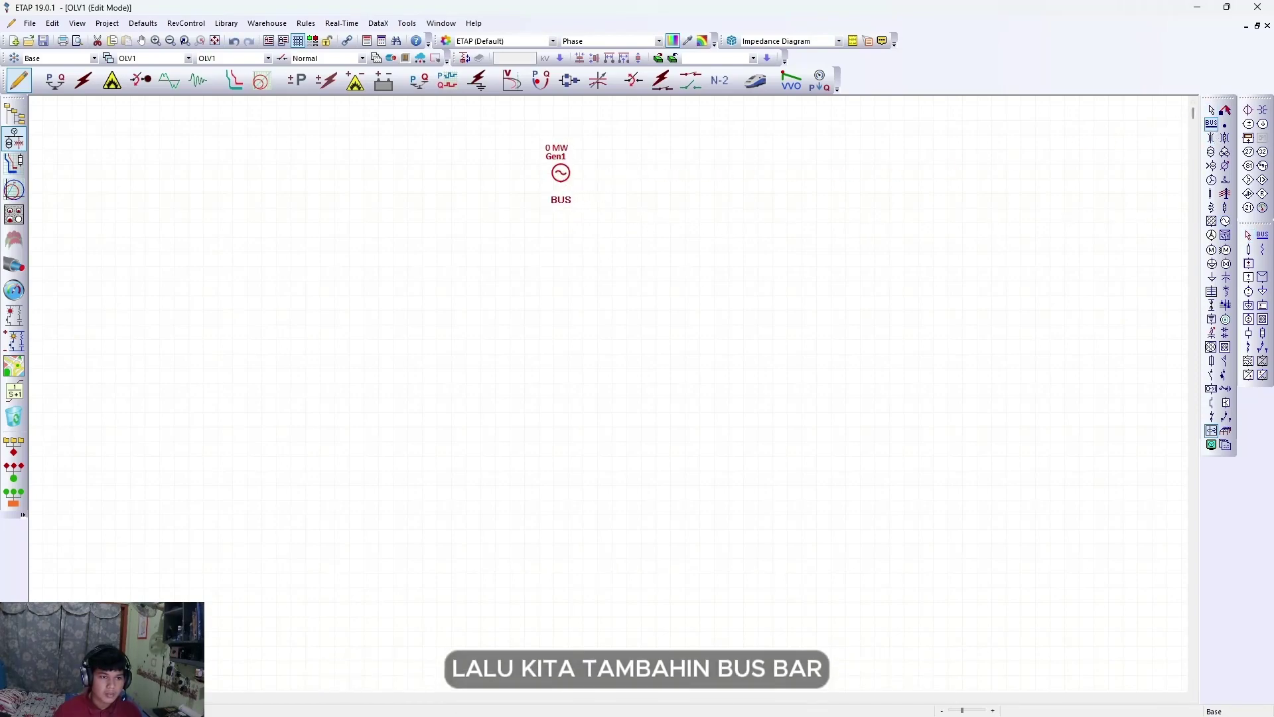
pyautogui.click(561, 208)
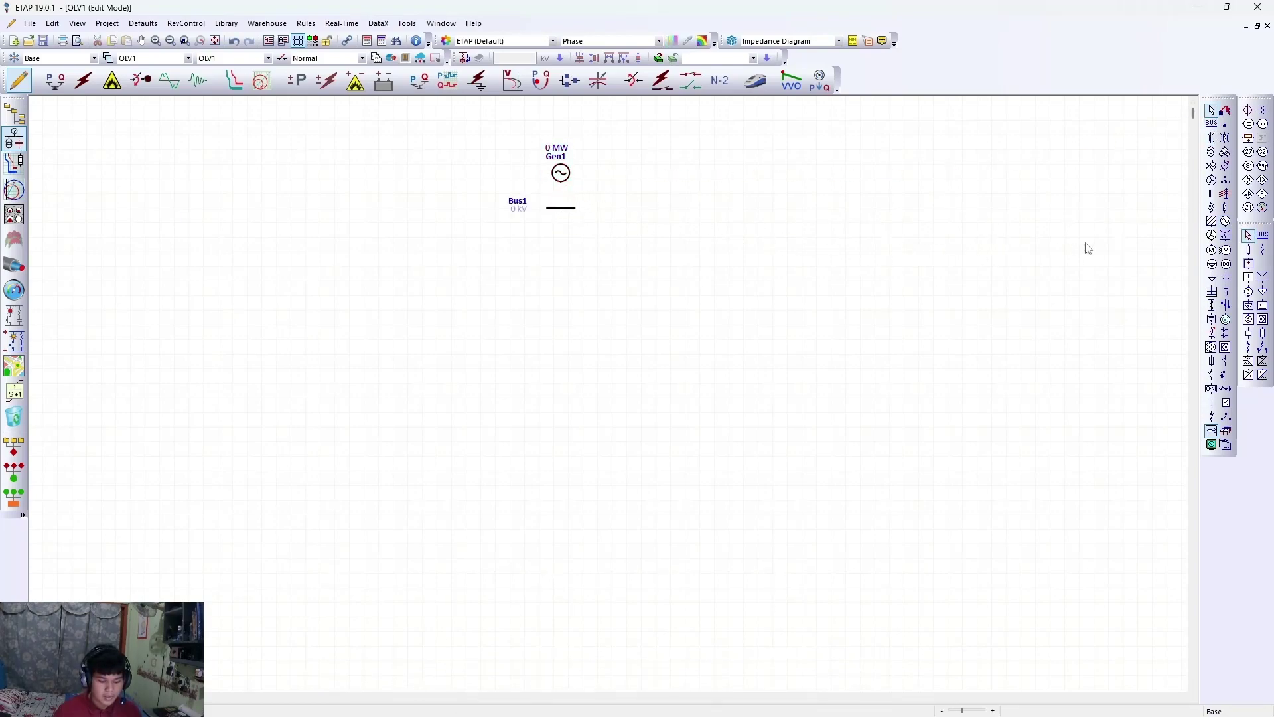
# Step: Place a two-winding transformer below the first bus and a second bus beneath the transformer
pyautogui.click(1211, 152)
pyautogui.click(564, 241)
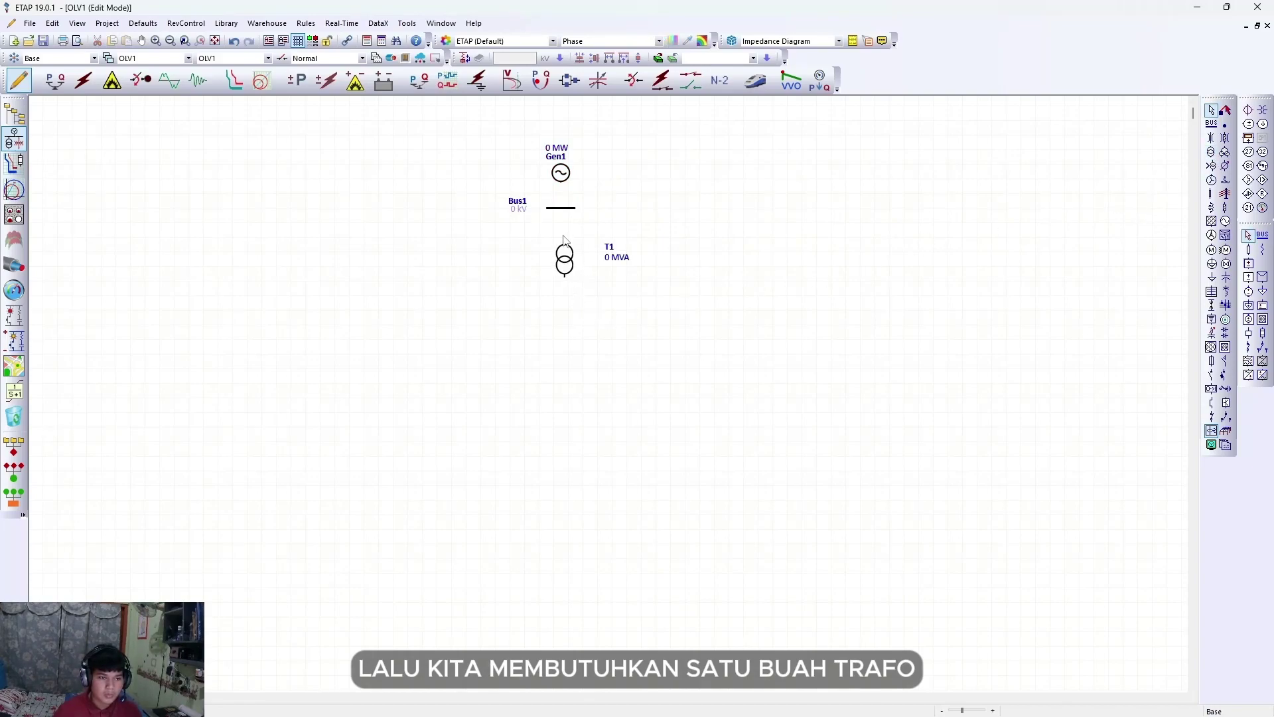
pyautogui.click(1211, 123)
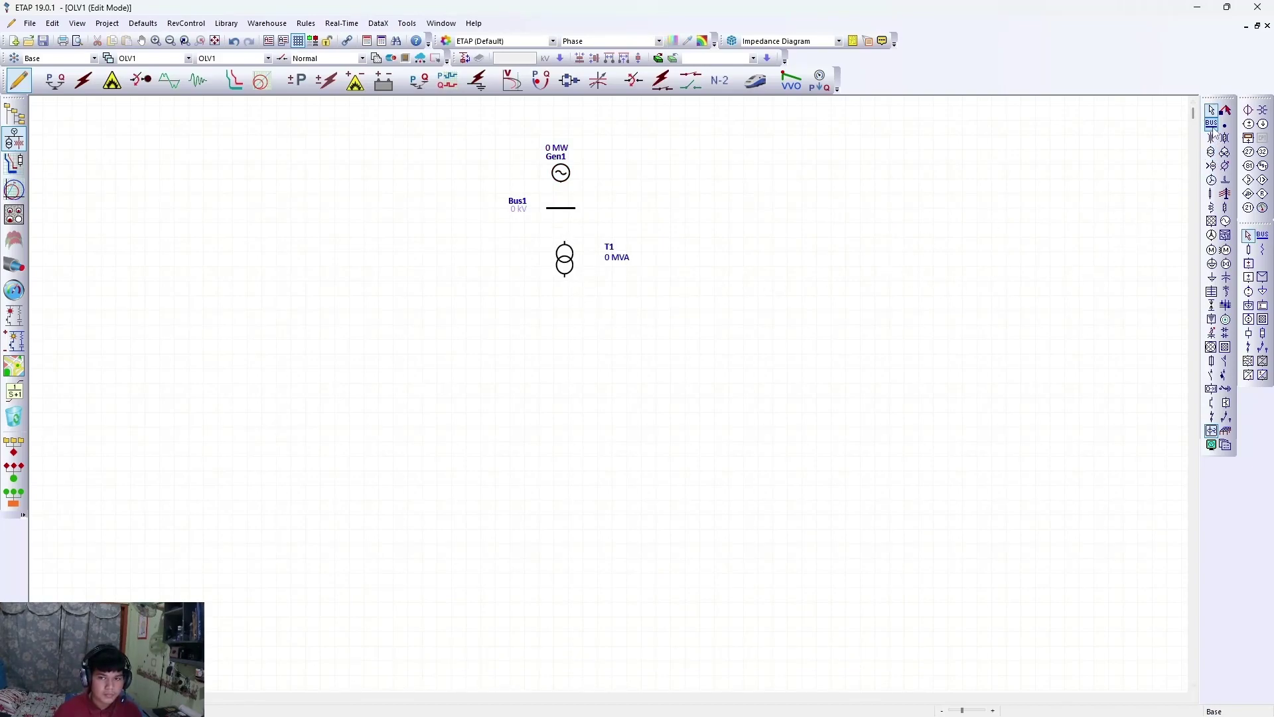
pyautogui.click(564, 296)
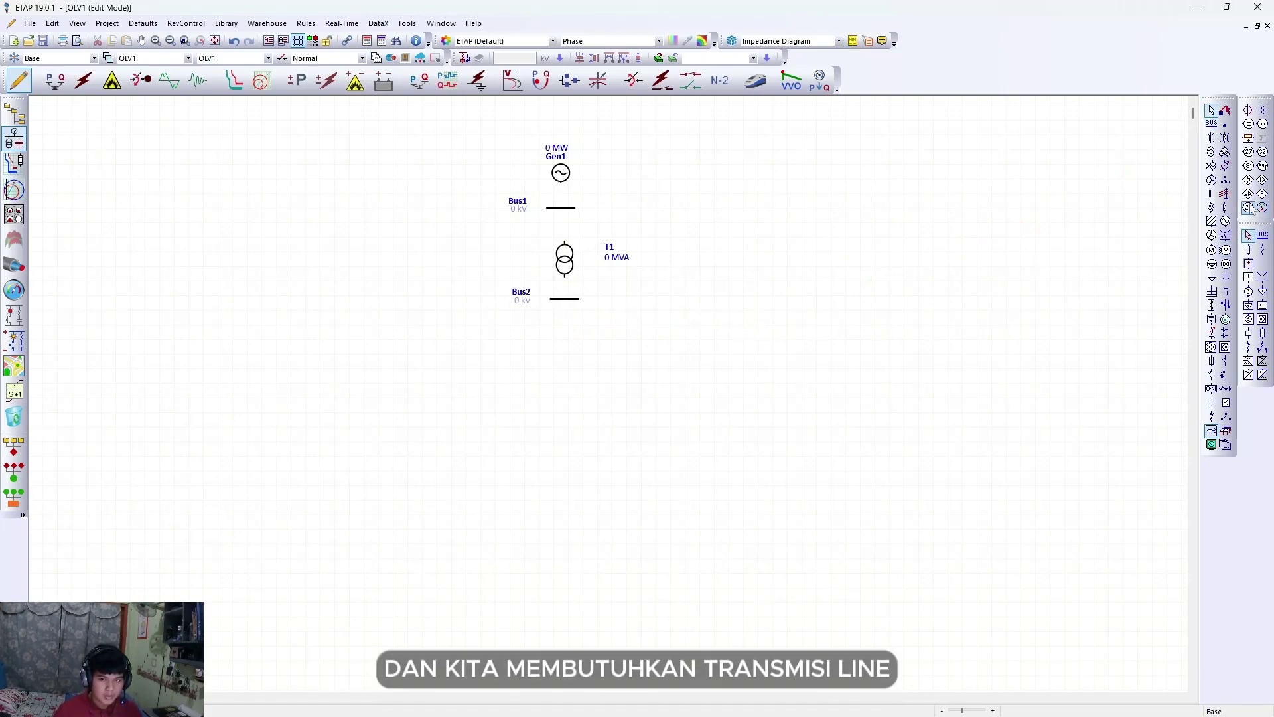
# Step: Place a transmission line below the second bus and a third bus beneath the line
pyautogui.click(1226, 193)
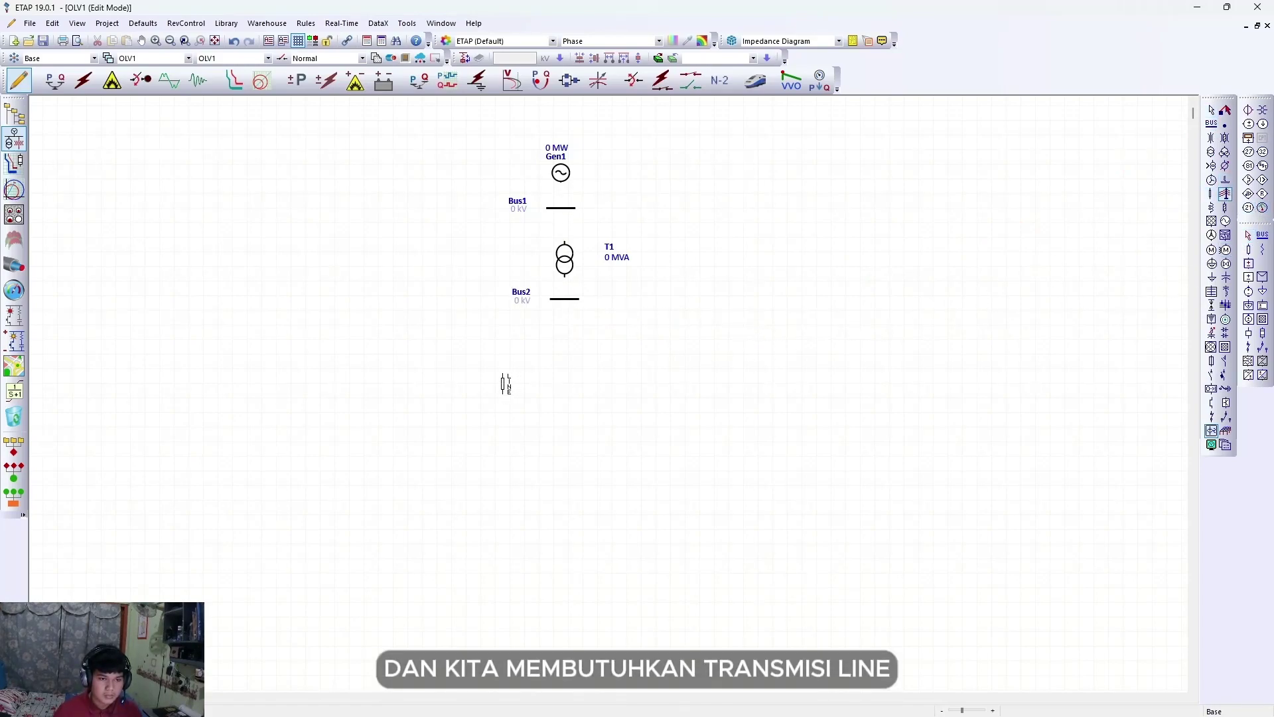
pyautogui.click(569, 342)
pyautogui.moveTo(569, 342); pyautogui.dragTo(565, 342)
pyautogui.click(689, 354)
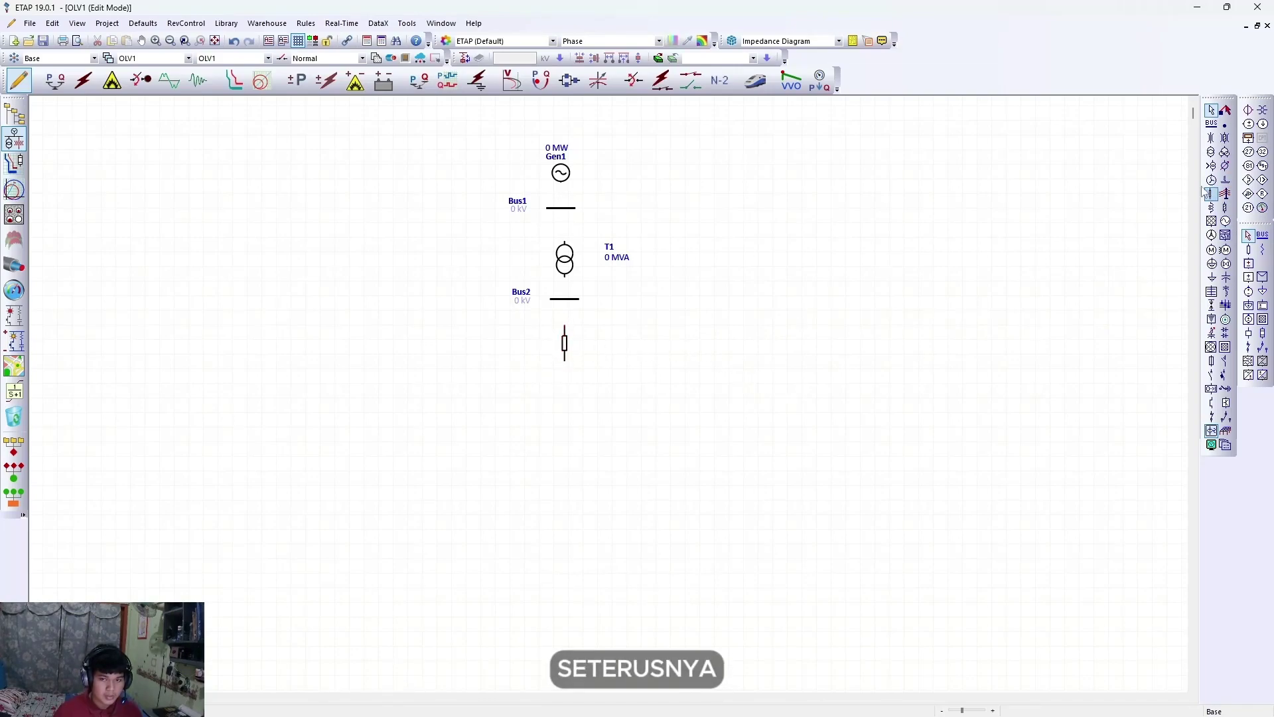
pyautogui.click(1211, 122)
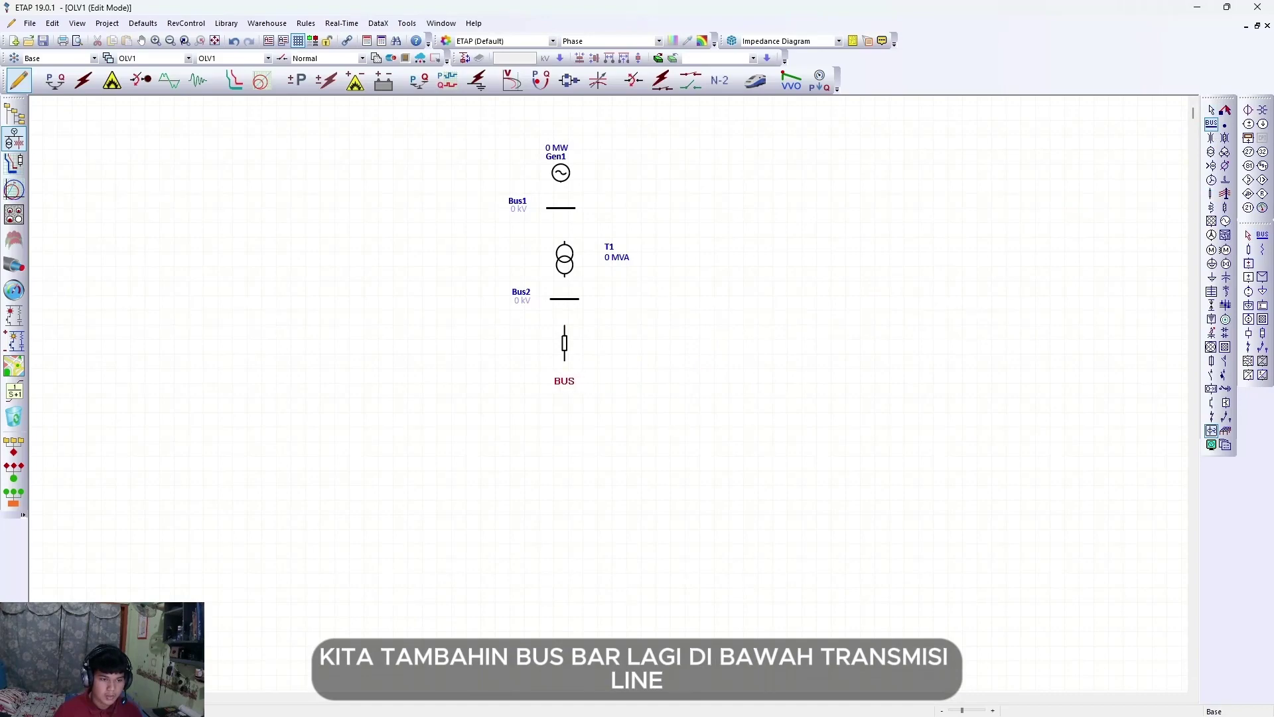
pyautogui.click(565, 384)
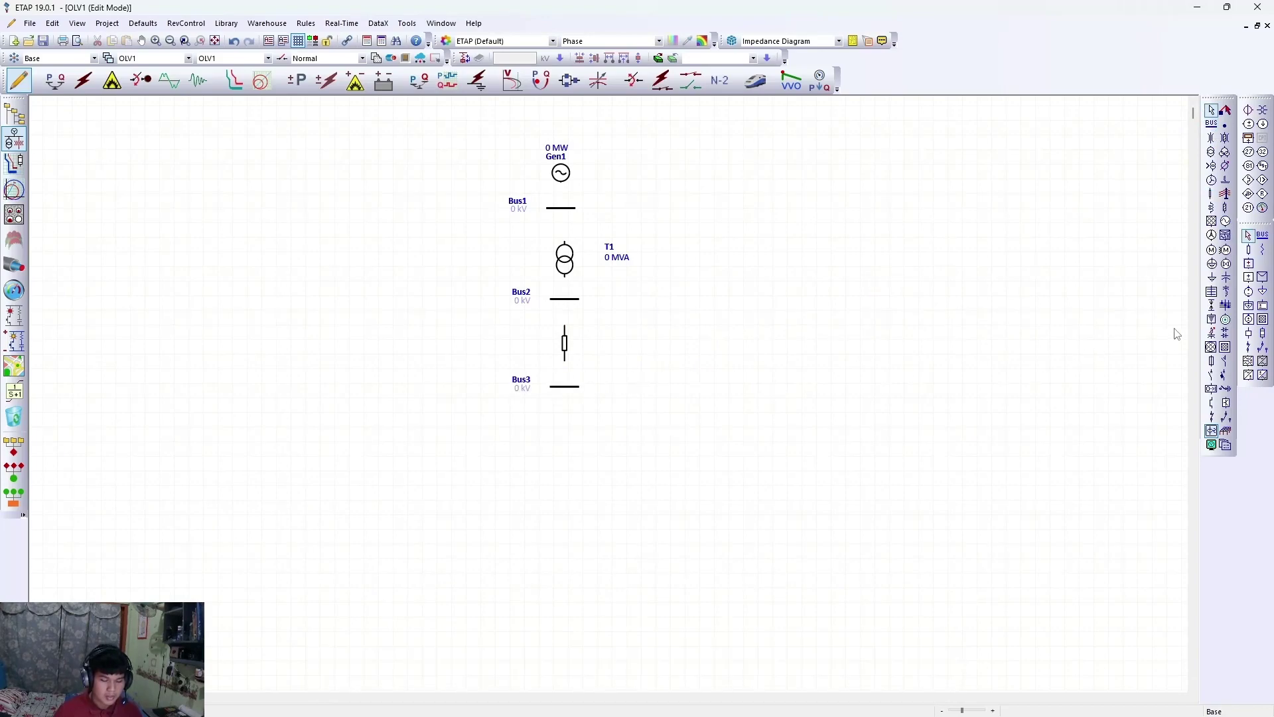
# Step: Place a second two-winding transformer below the third bus, with a fourth bus beneath it widened to hold several loads
pyautogui.click(1211, 152)
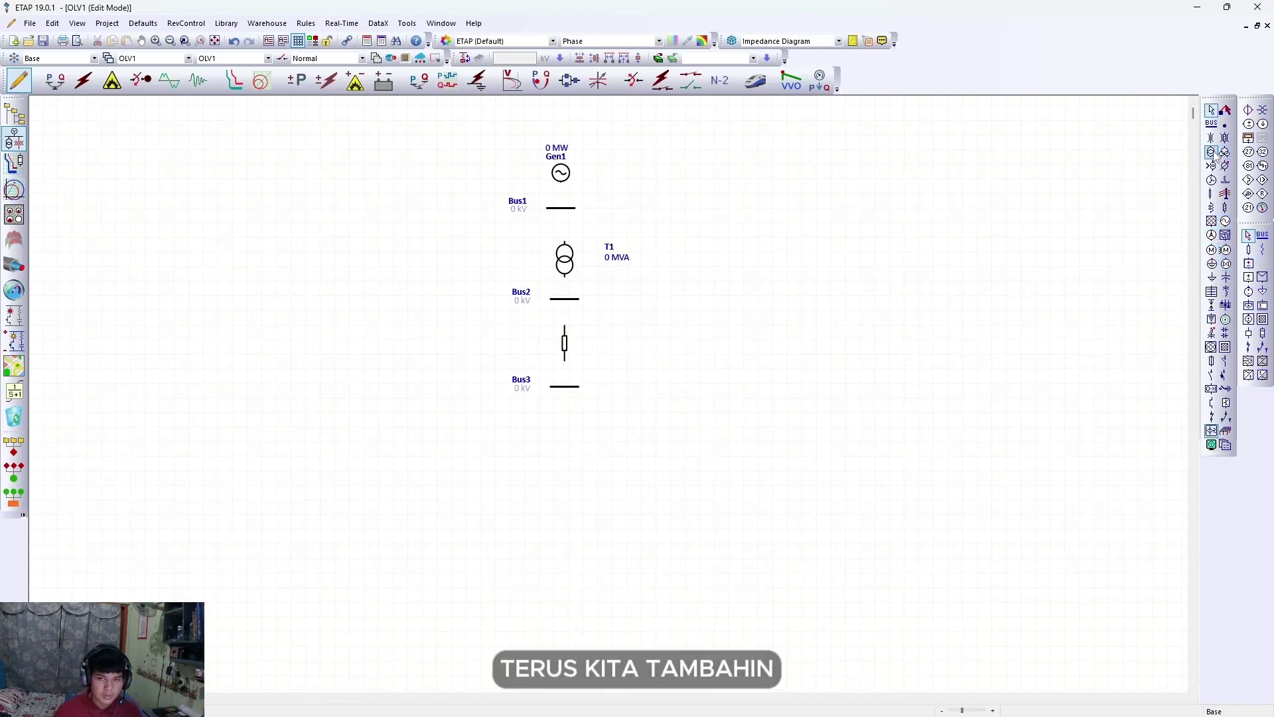
pyautogui.click(564, 431)
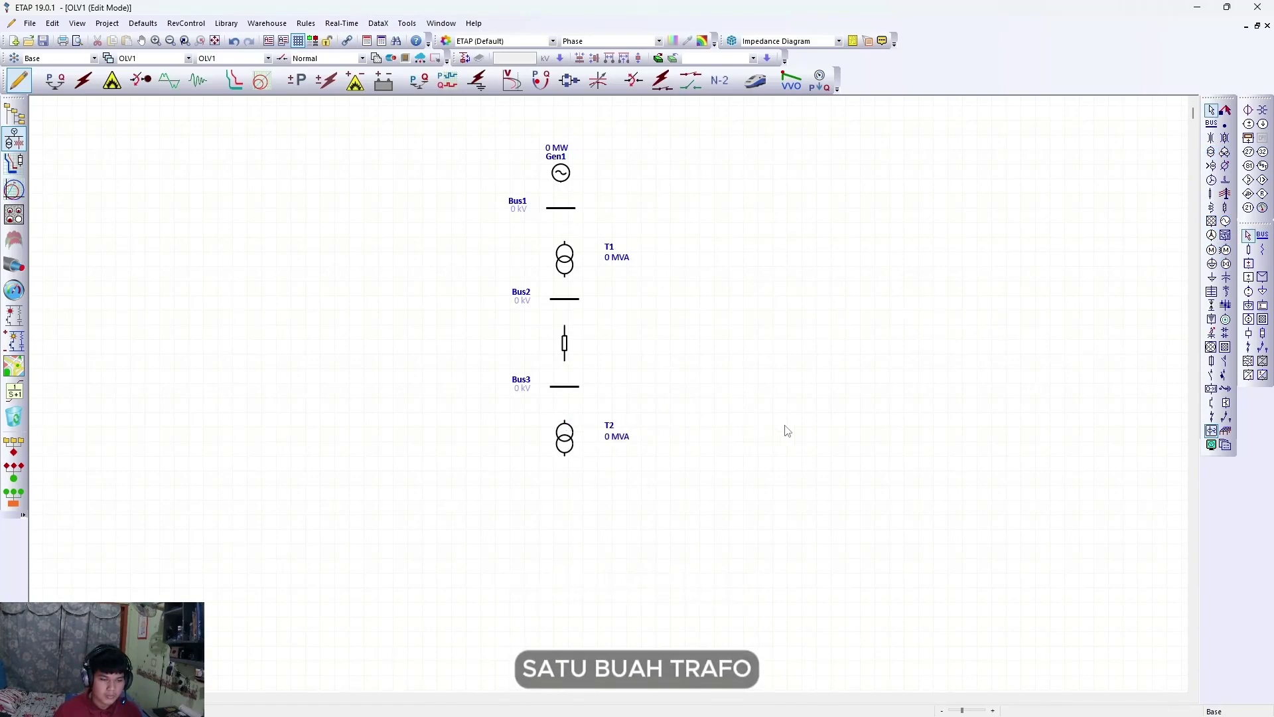
pyautogui.click(1211, 124)
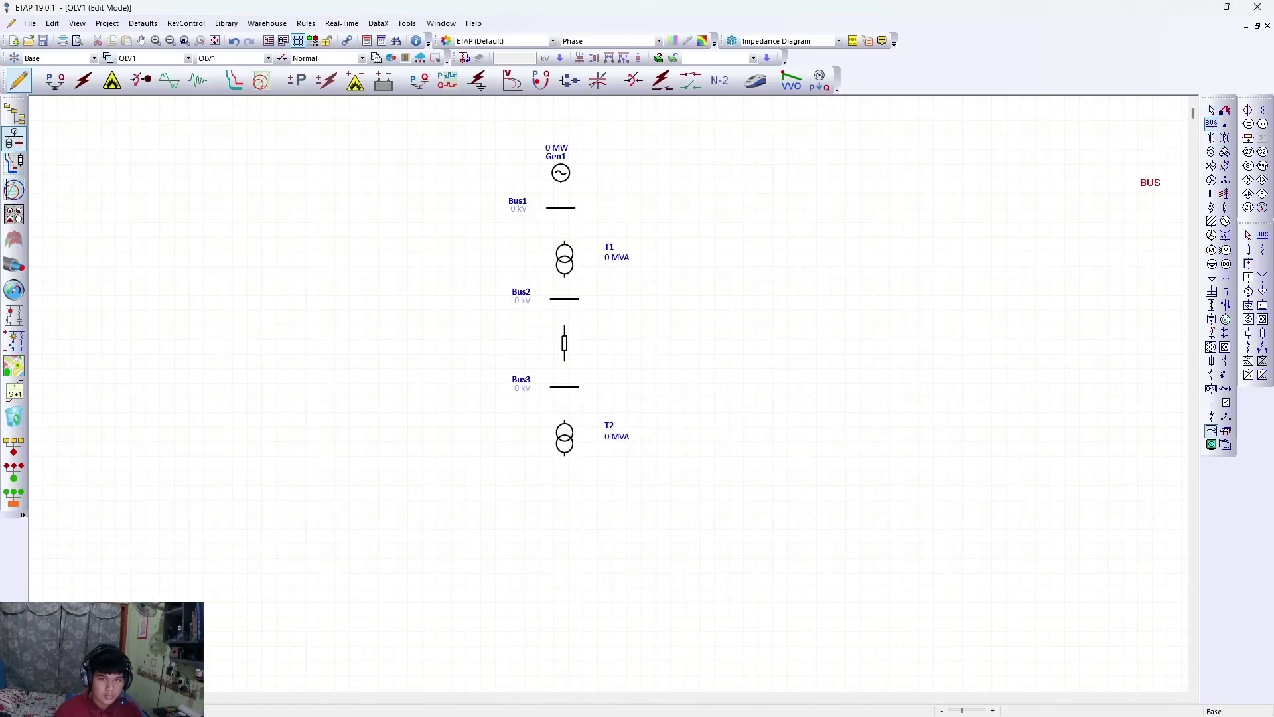
pyautogui.click(563, 491)
pyautogui.click(565, 491)
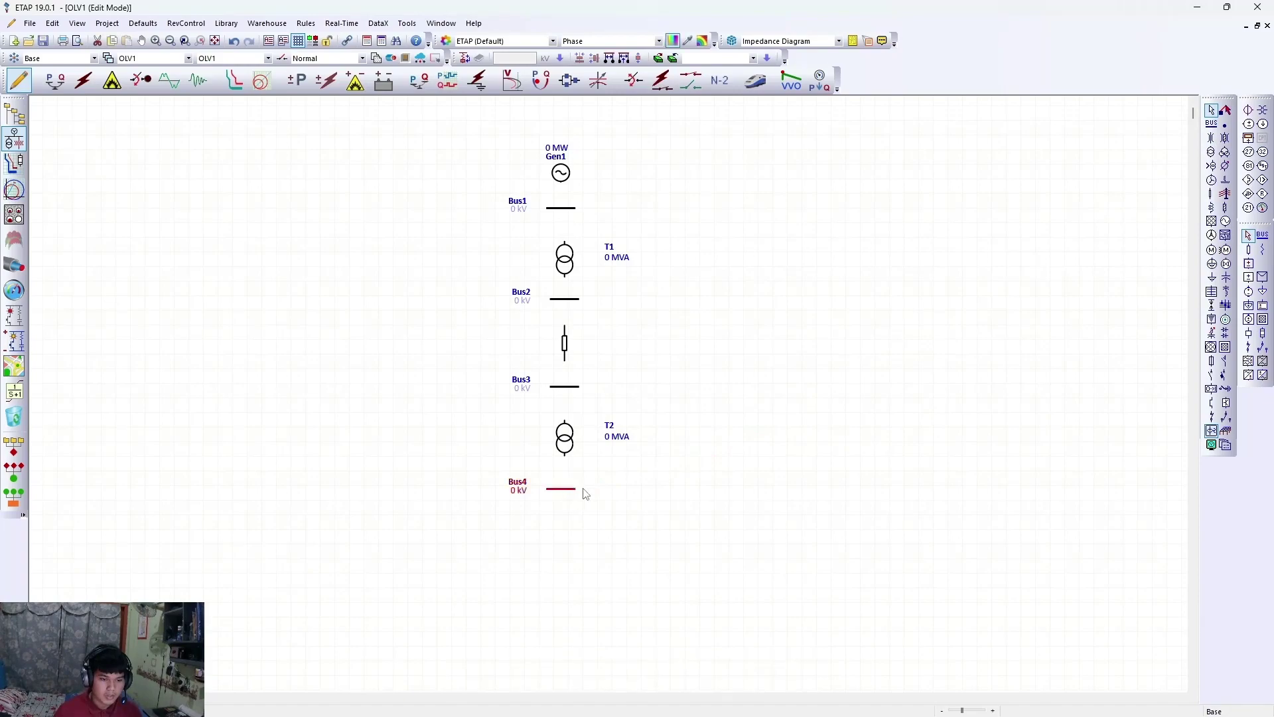
pyautogui.moveTo(576, 489)
pyautogui.mouseDown()
pyautogui.moveTo(717, 488)
pyautogui.moveTo(568, 489)
pyautogui.moveTo(588, 490)
pyautogui.mouseUp()
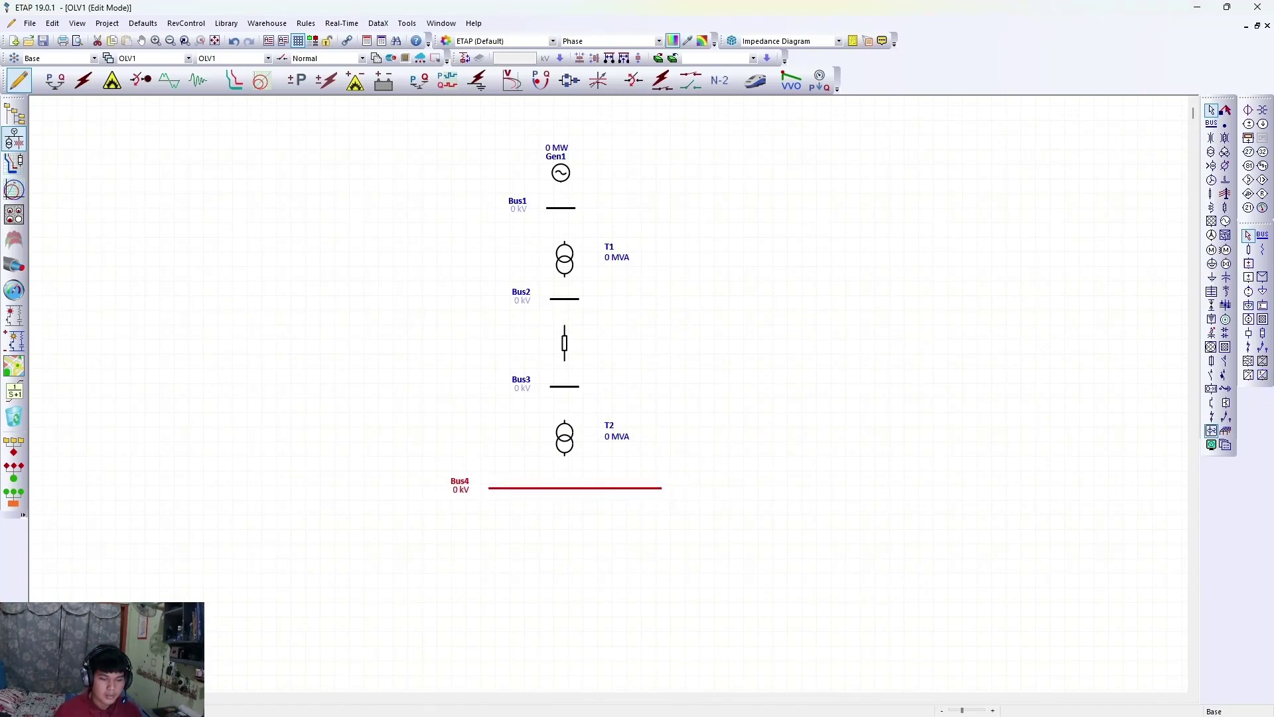
pyautogui.click(870, 500)
# Step: Place three static loads side by side below the wide fourth bus
pyautogui.click(1212, 277)
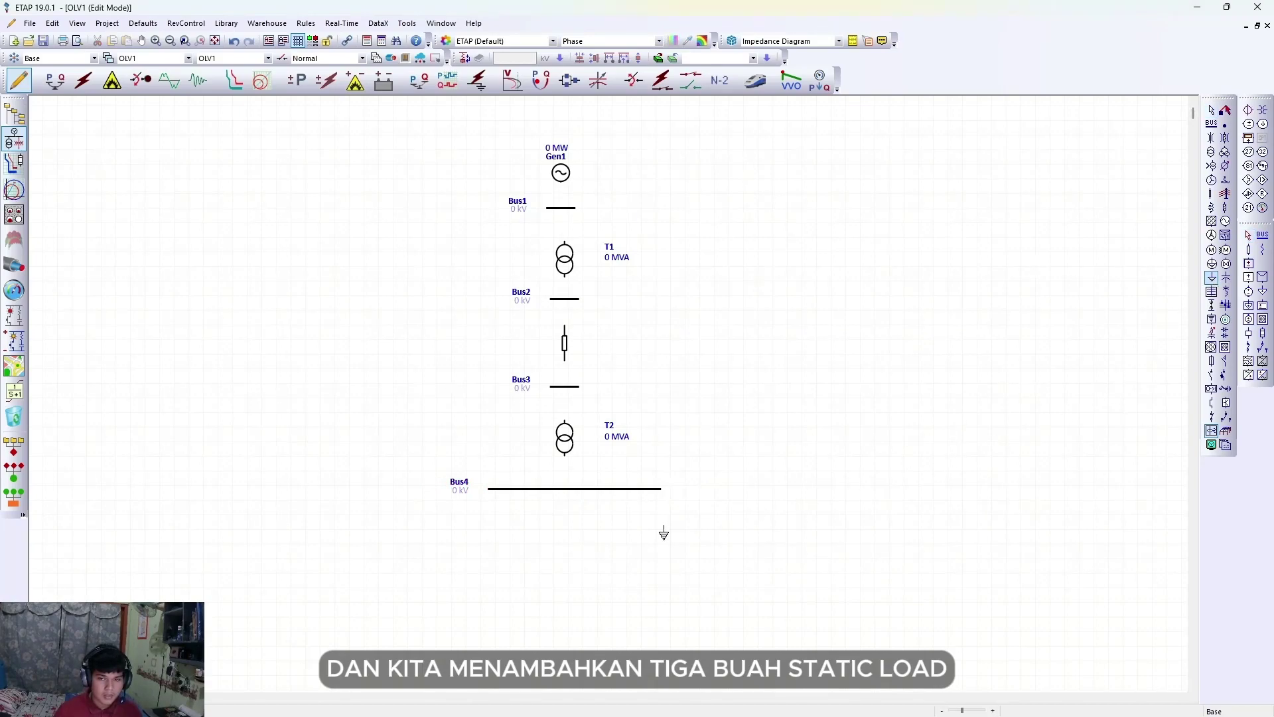
pyautogui.click(566, 529)
pyautogui.doubleClick(567, 533)
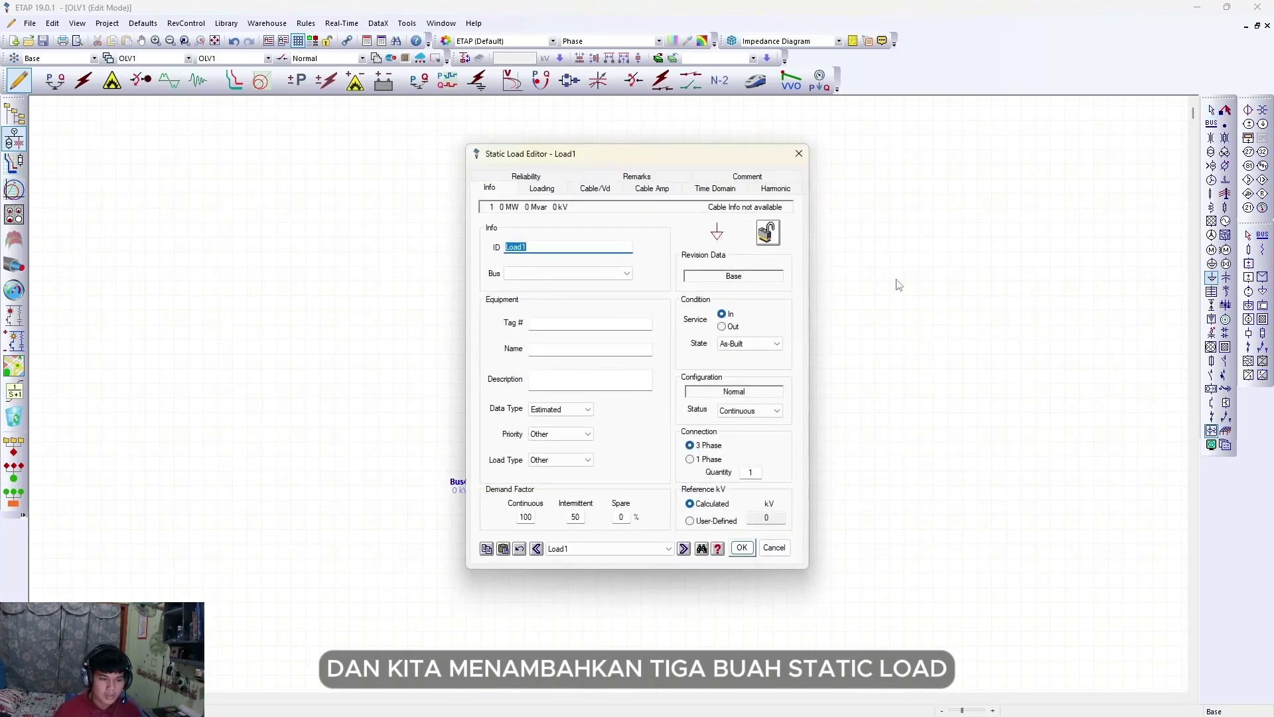
pyautogui.click(799, 153)
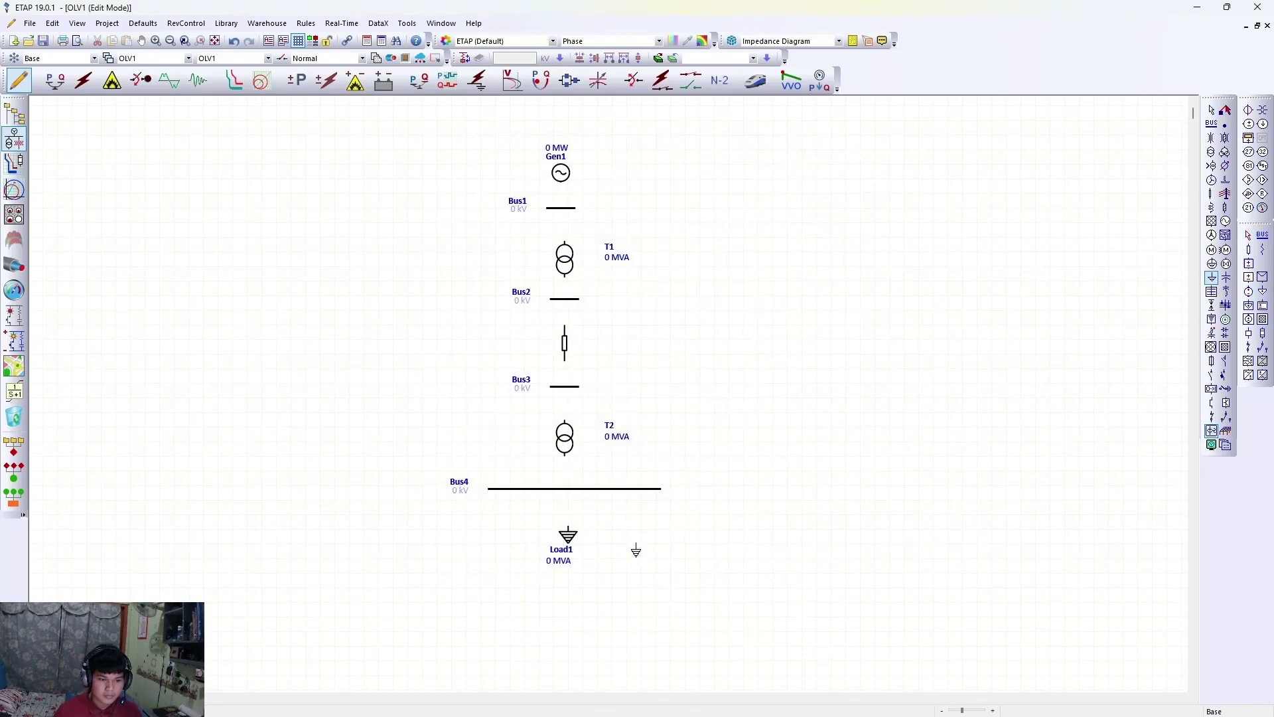
pyautogui.click(634, 548)
pyautogui.click(1212, 278)
pyautogui.click(492, 542)
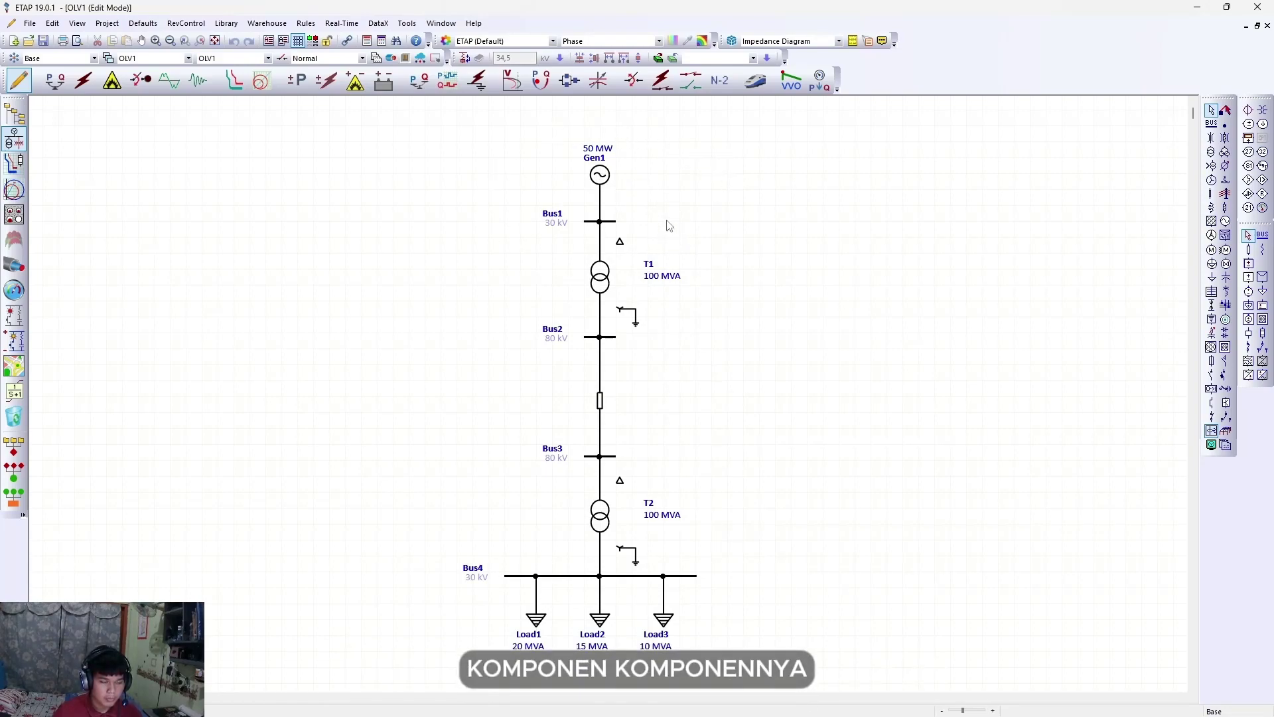
# Step: Review the rating and impedance model values of generator Gen1
pyautogui.click(605, 180)
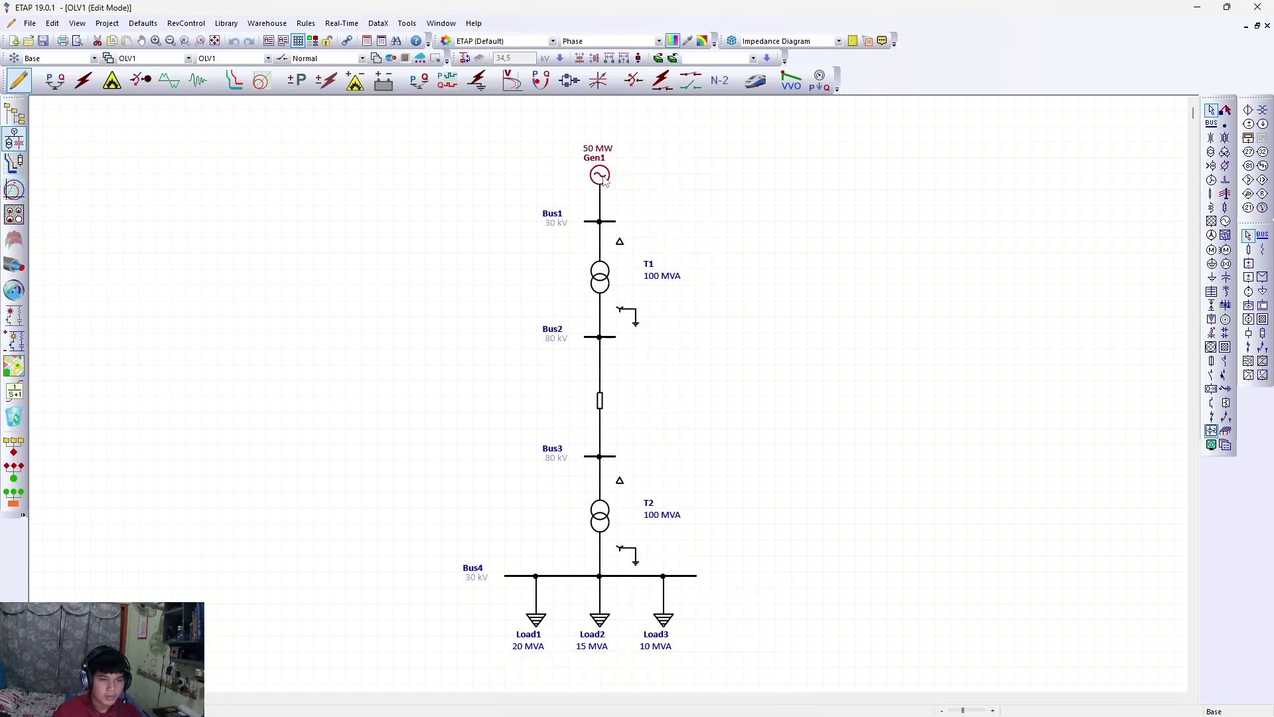
pyautogui.doubleClick(604, 181)
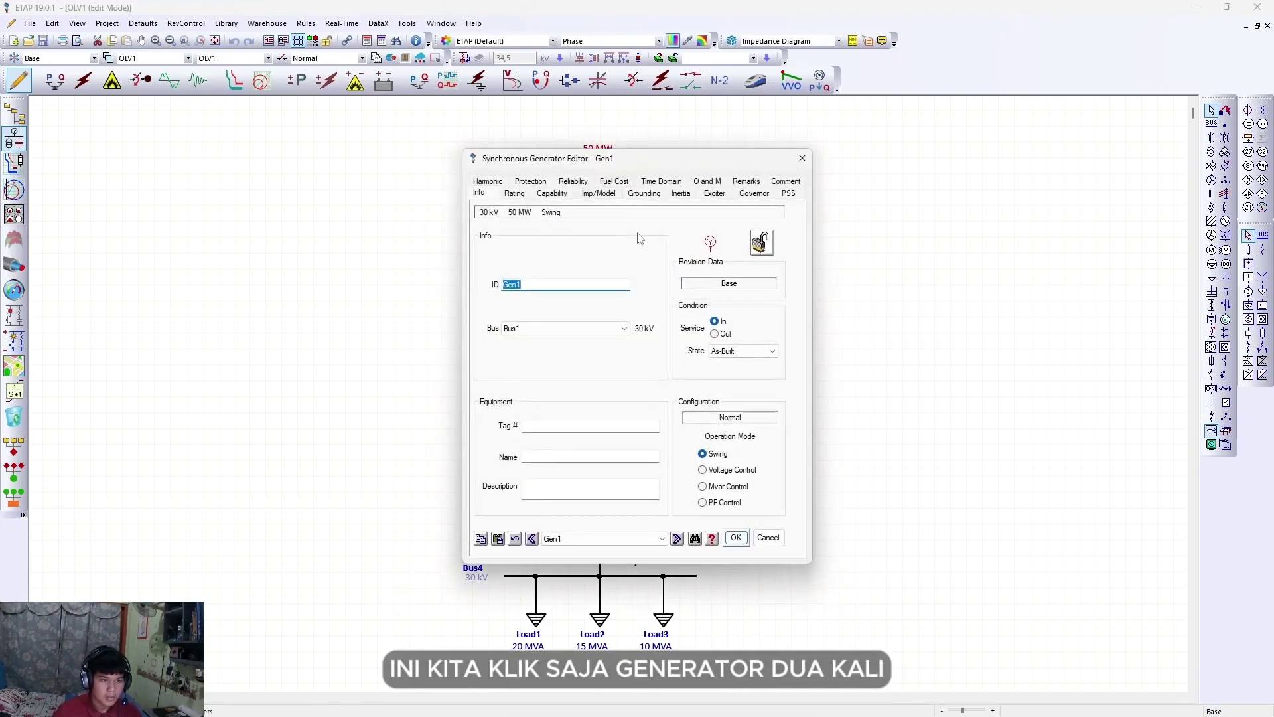
pyautogui.click(515, 193)
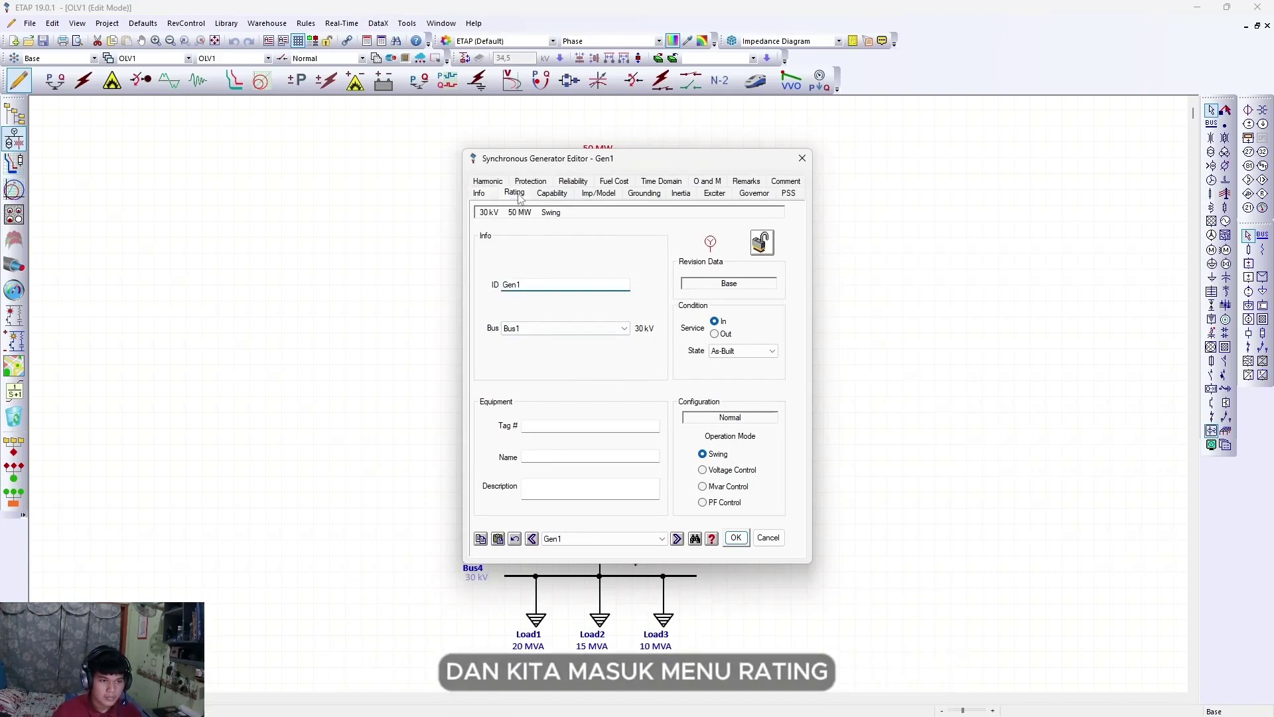
pyautogui.click(598, 193)
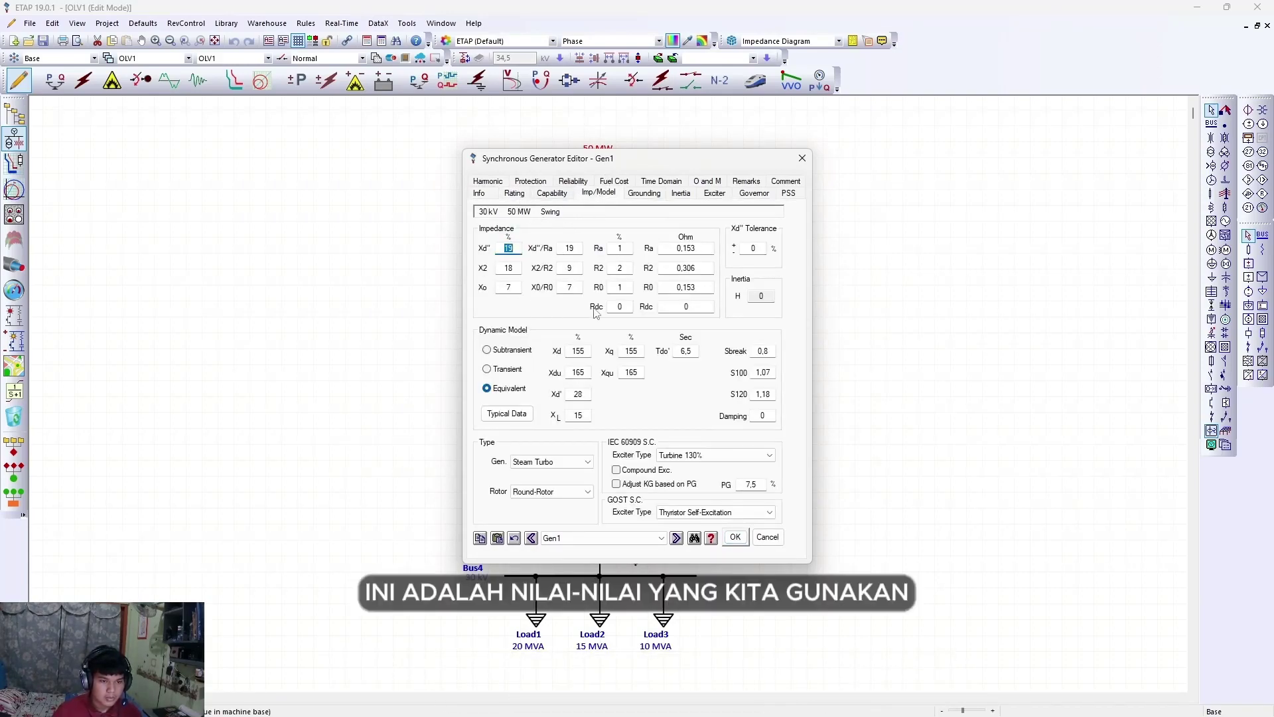
pyautogui.press('Return')
# Step: Review the voltage and power ratings of transformers T1 and T2
pyautogui.doubleClick(601, 284)
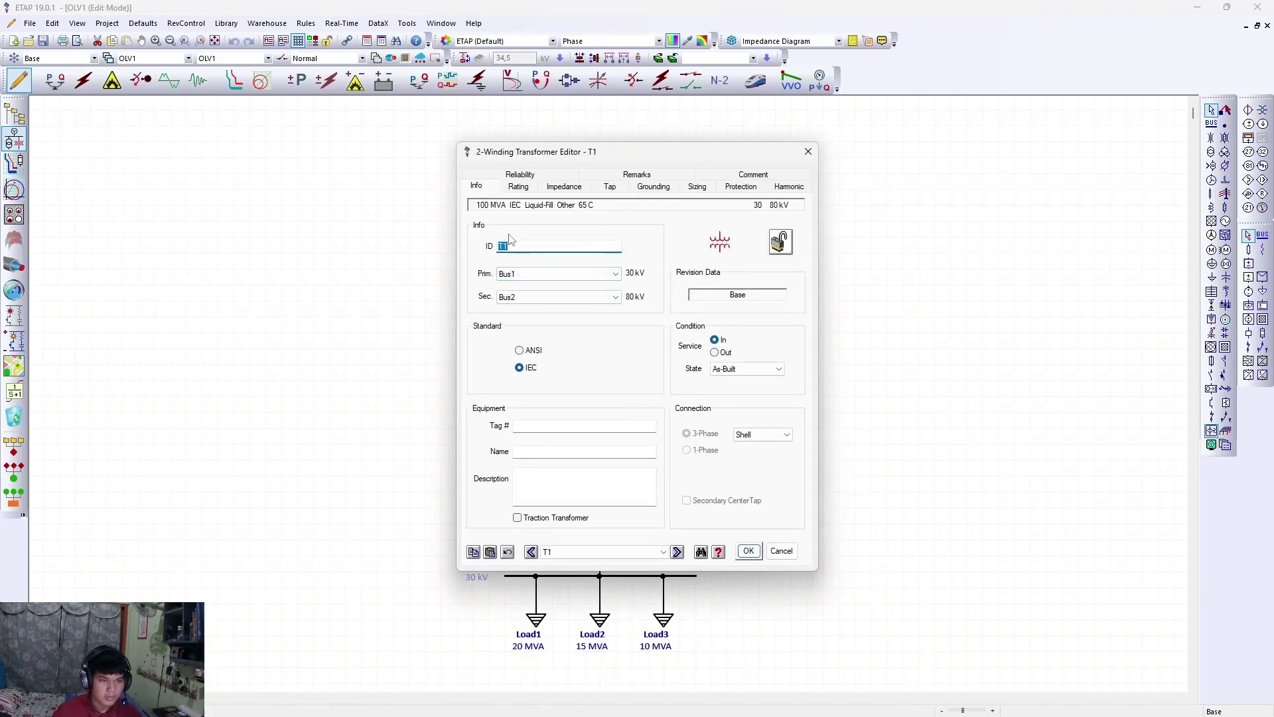
pyautogui.click(523, 187)
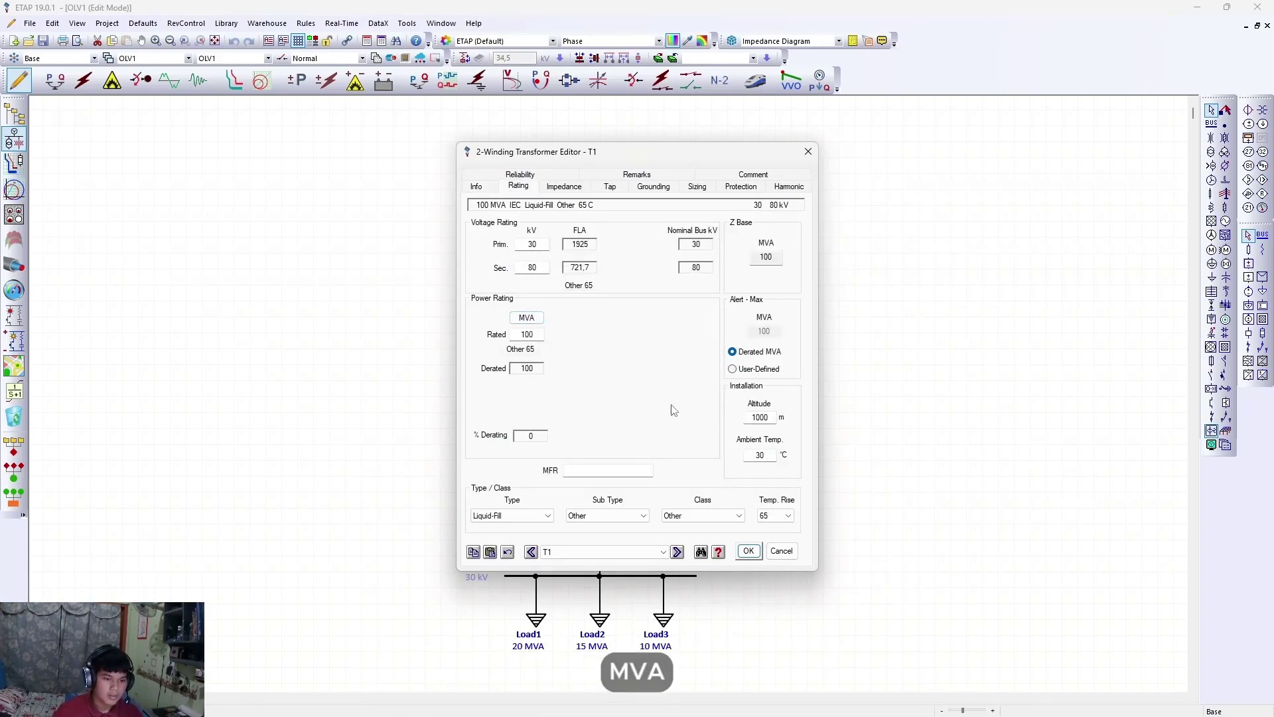
pyautogui.click(663, 551)
pyautogui.click(639, 571)
pyautogui.click(519, 186)
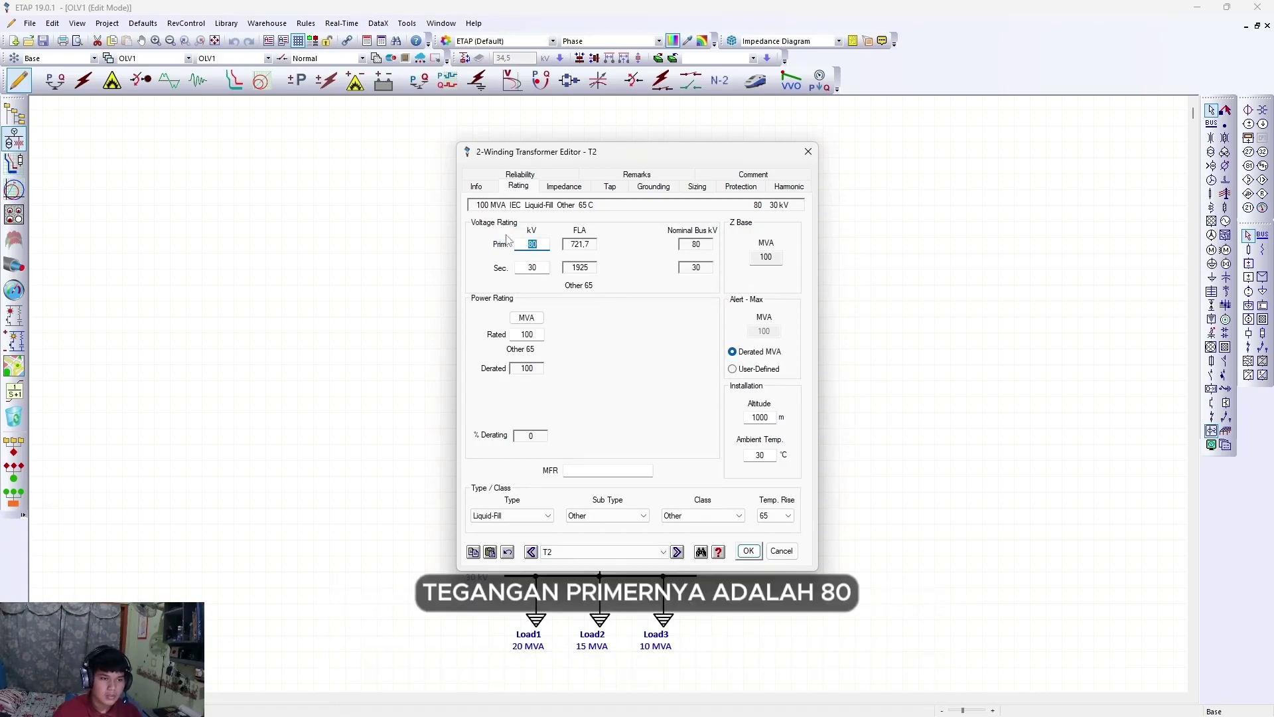
# Step: Apply the typical Z and X/R values to the impedance of transformer T2
pyautogui.click(571, 188)
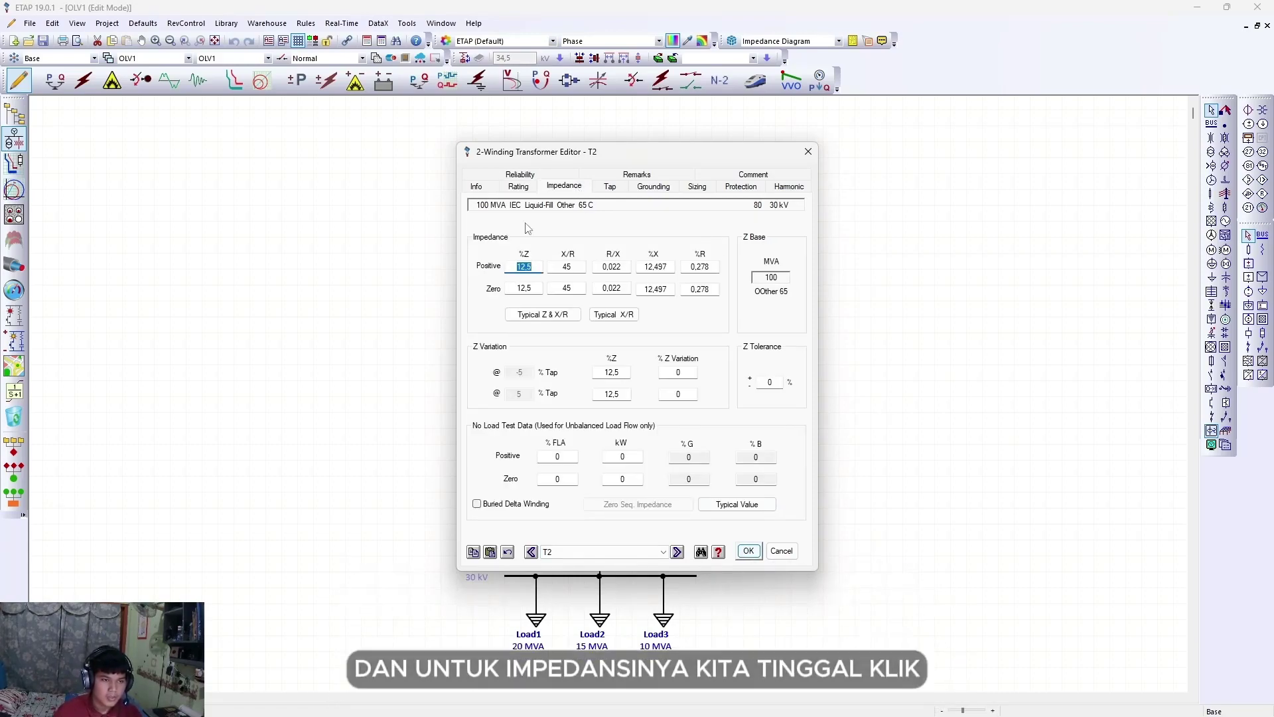
pyautogui.click(541, 314)
pyautogui.click(750, 551)
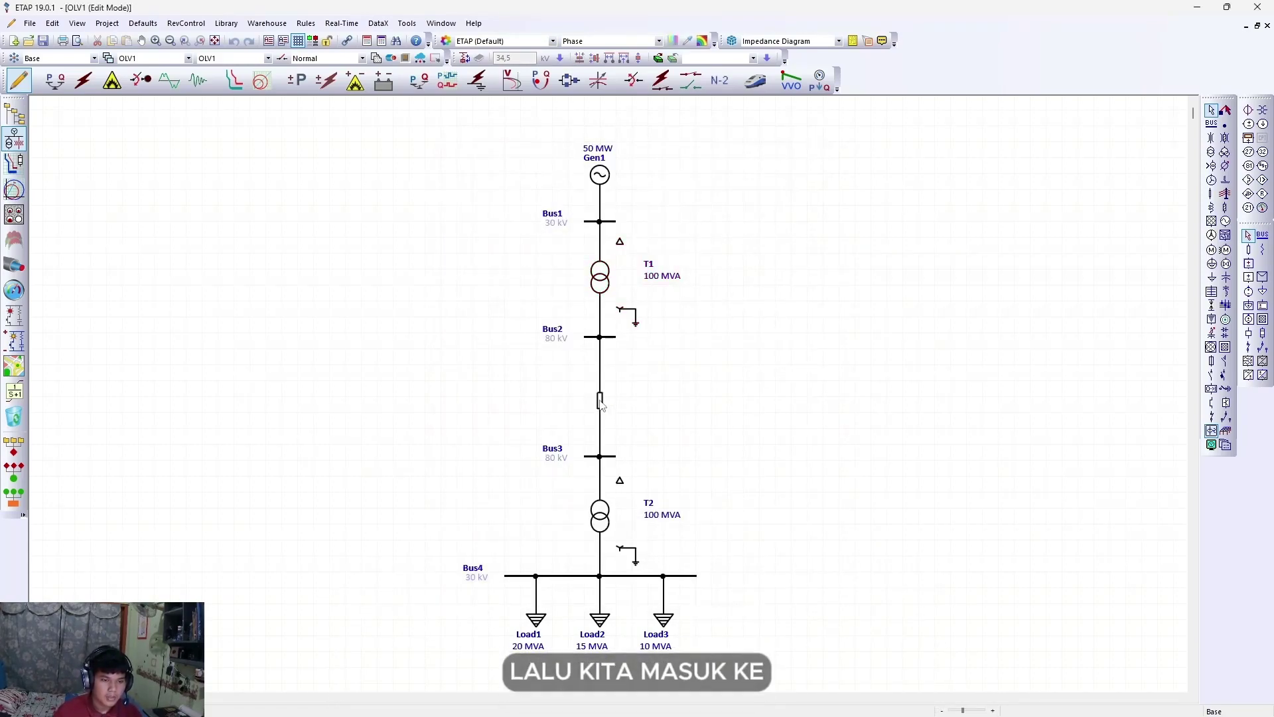
# Step: Review the per-phase impedance values of transmission line Line1
pyautogui.doubleClick(601, 404)
pyautogui.click(724, 192)
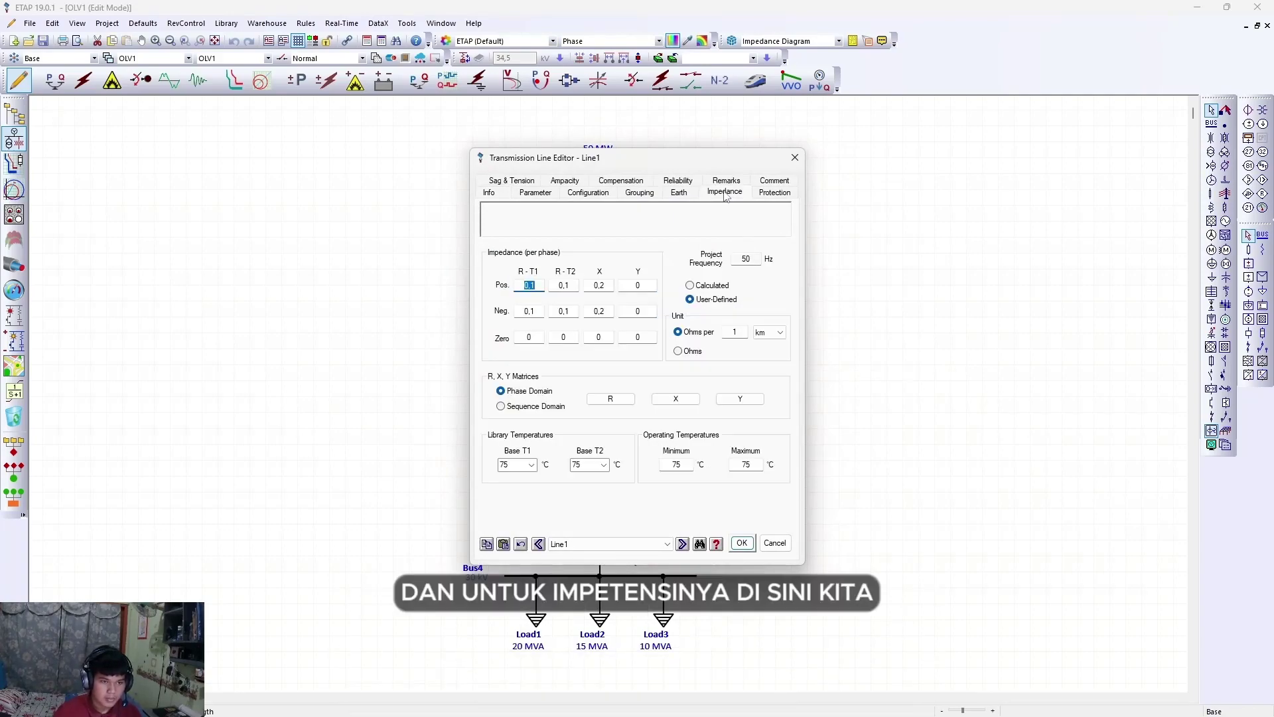
pyautogui.click(742, 543)
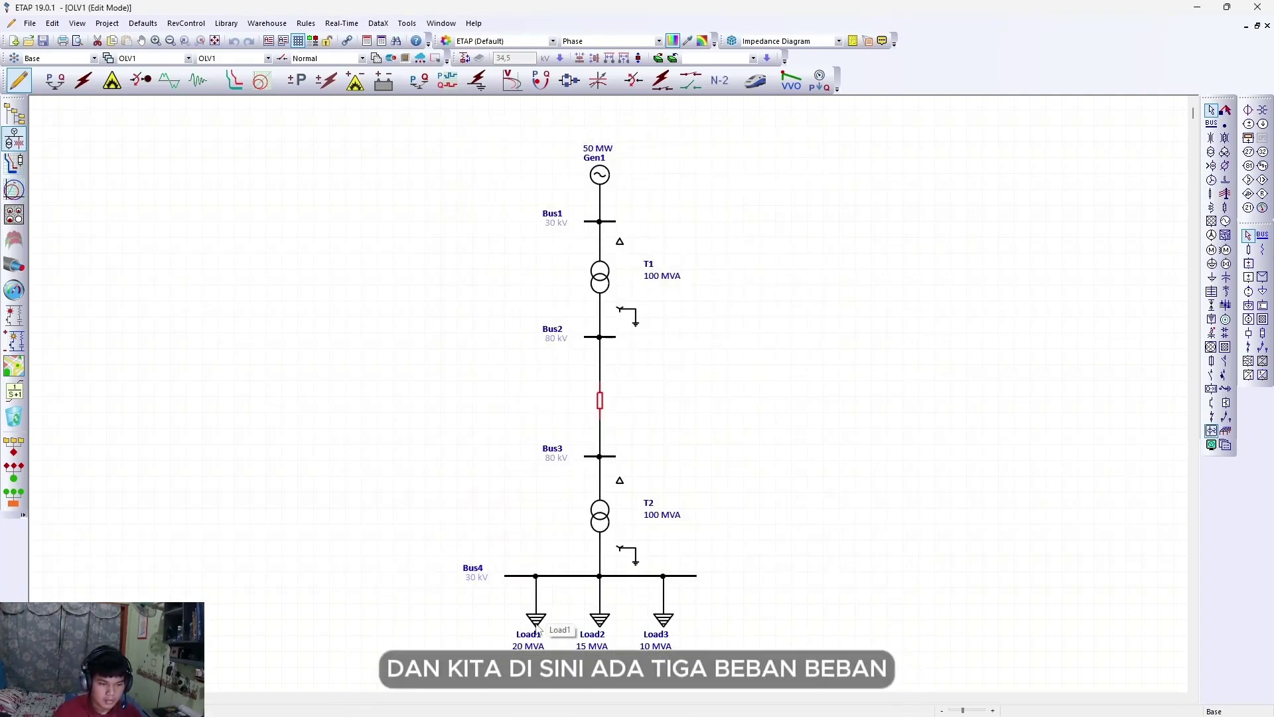
# Step: Review the loading ratings of the static loads Load1 to Load3
pyautogui.doubleClick(538, 624)
pyautogui.click(542, 187)
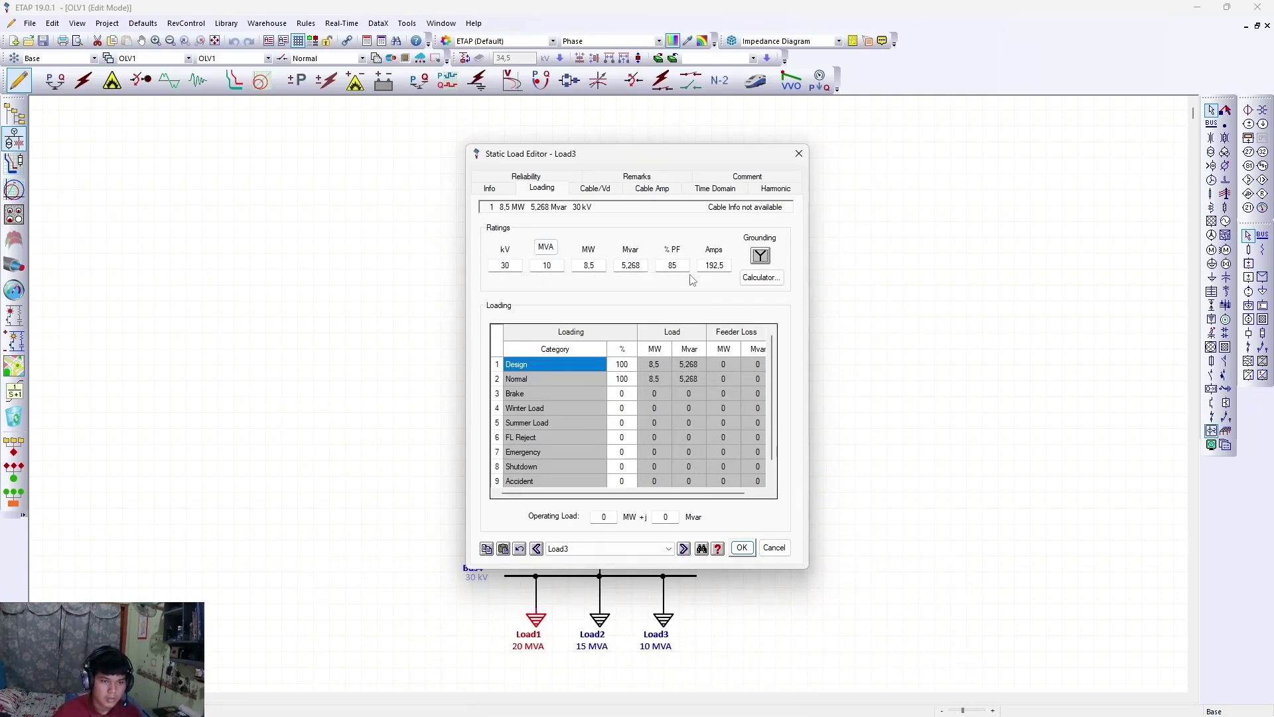
pyautogui.click(742, 548)
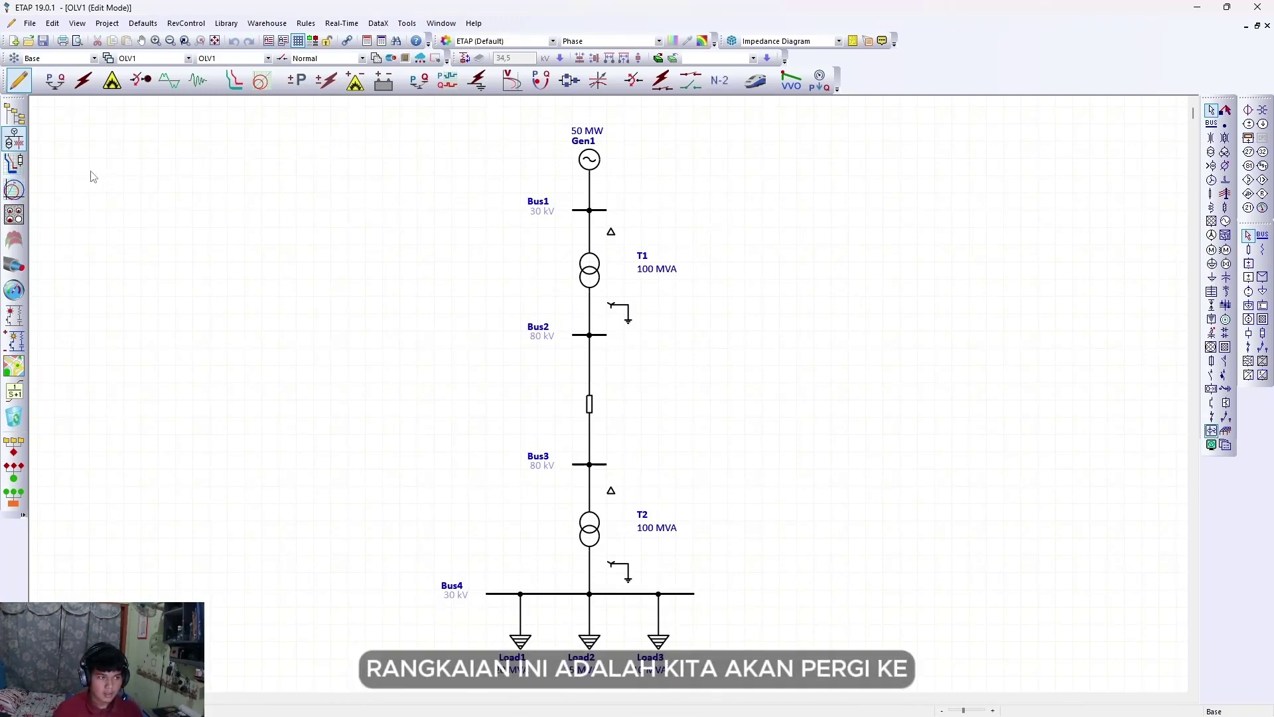
# Step: Run a load flow analysis on the one-line diagram and examine the bus voltage percentages down to the loads
pyautogui.click(55, 80)
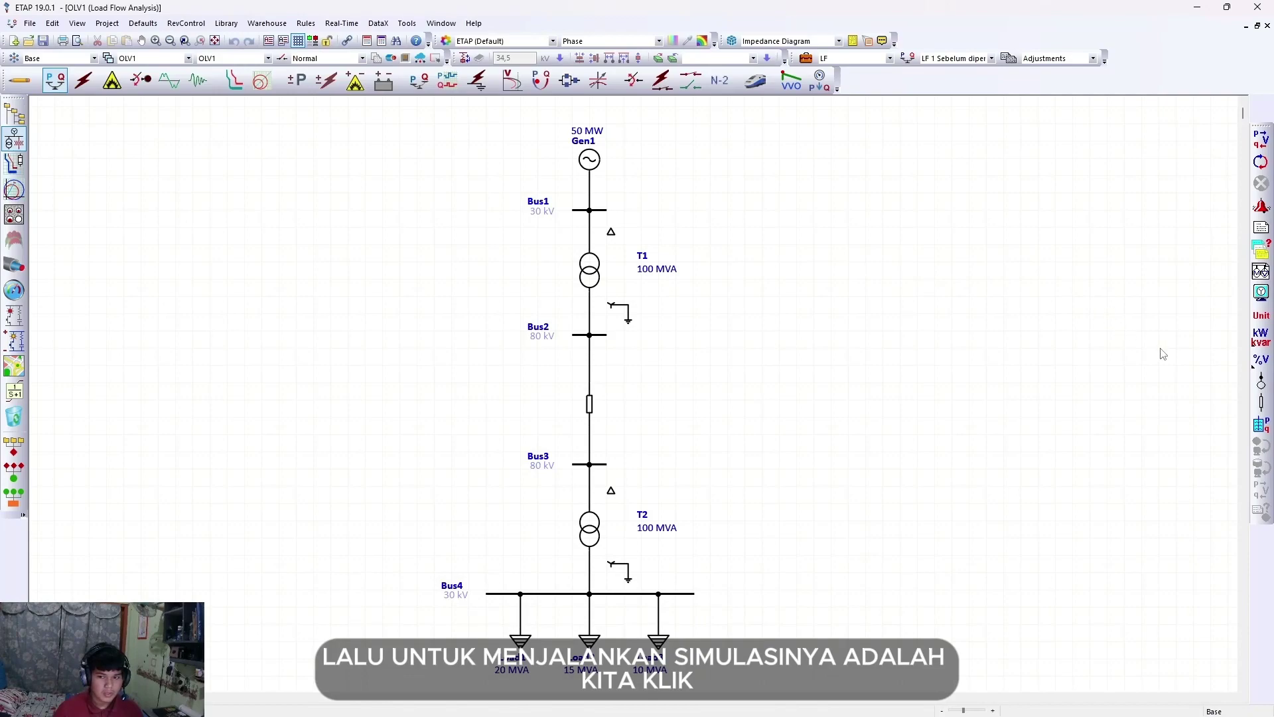
pyautogui.click(1262, 138)
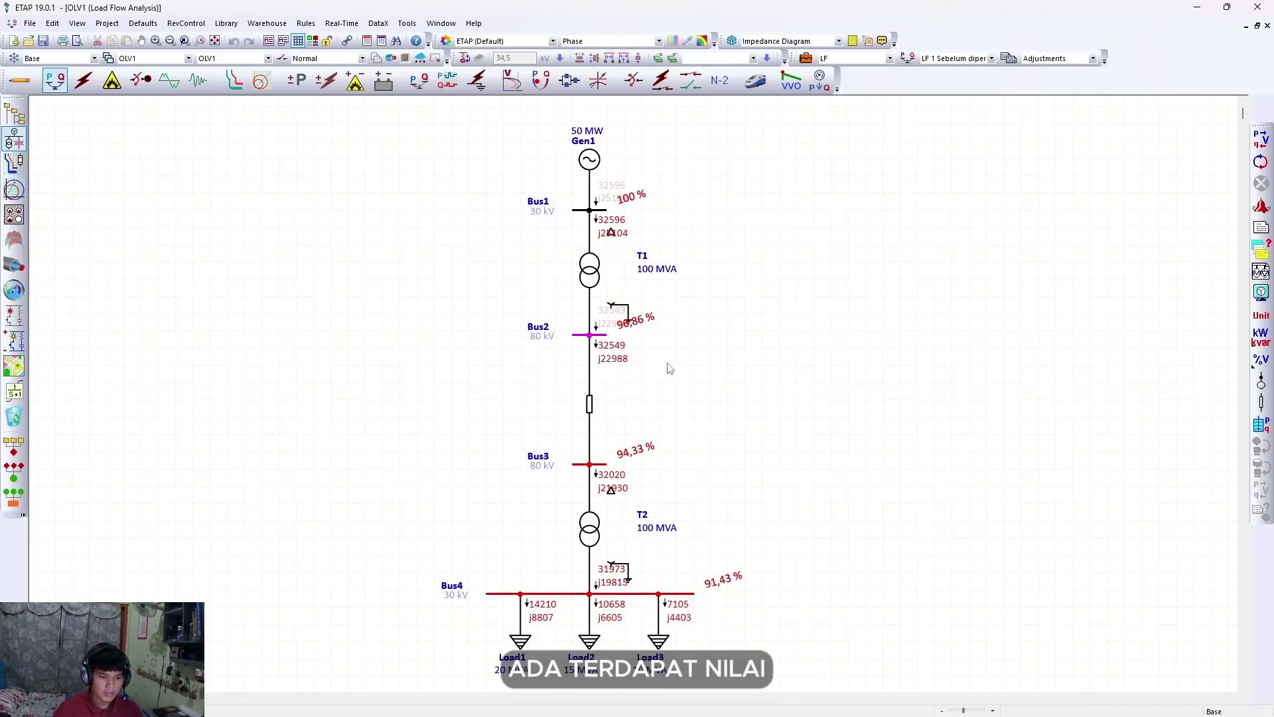
pyautogui.scroll(1, 667, 367)
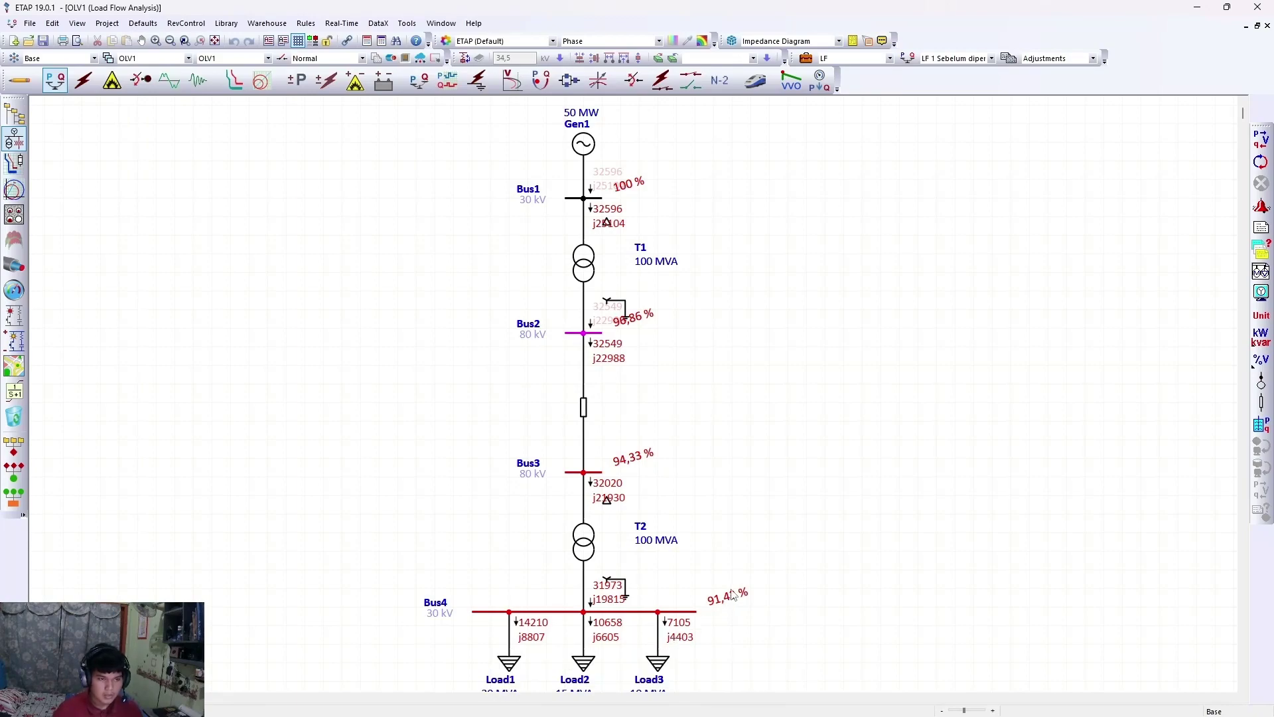
pyautogui.scroll(-2, 699, 590)
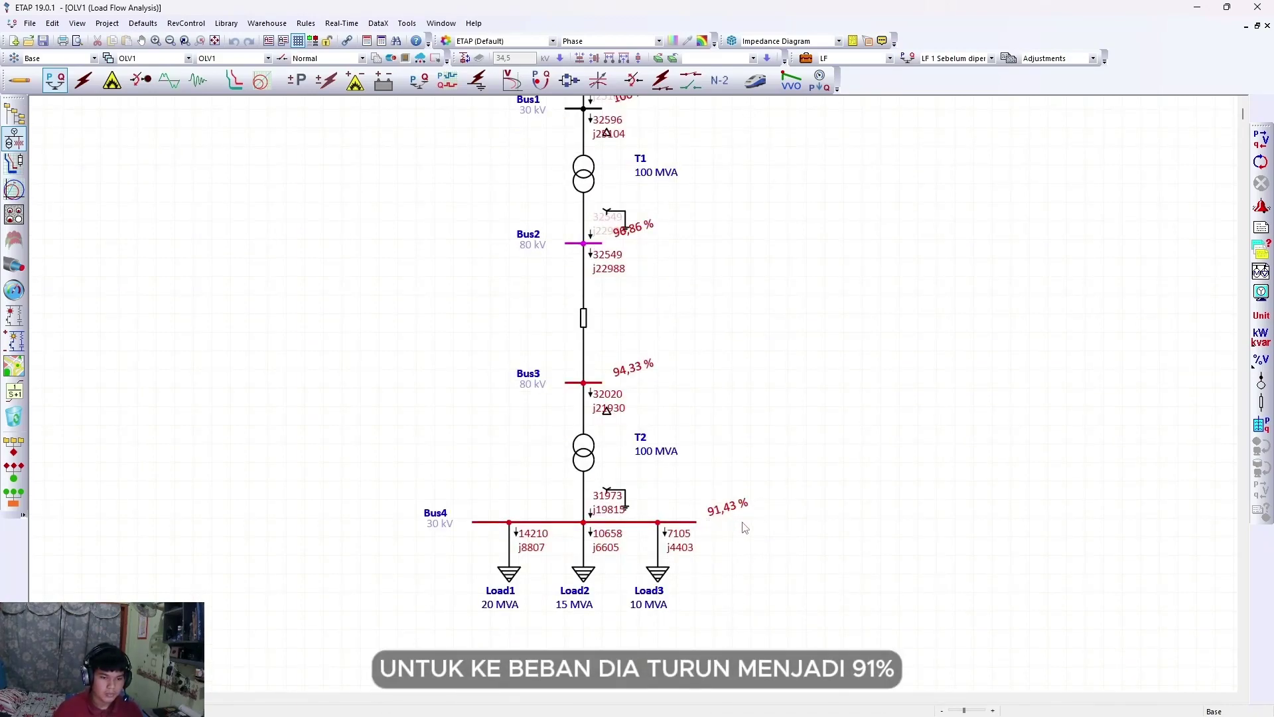
pyautogui.scroll(2, 744, 527)
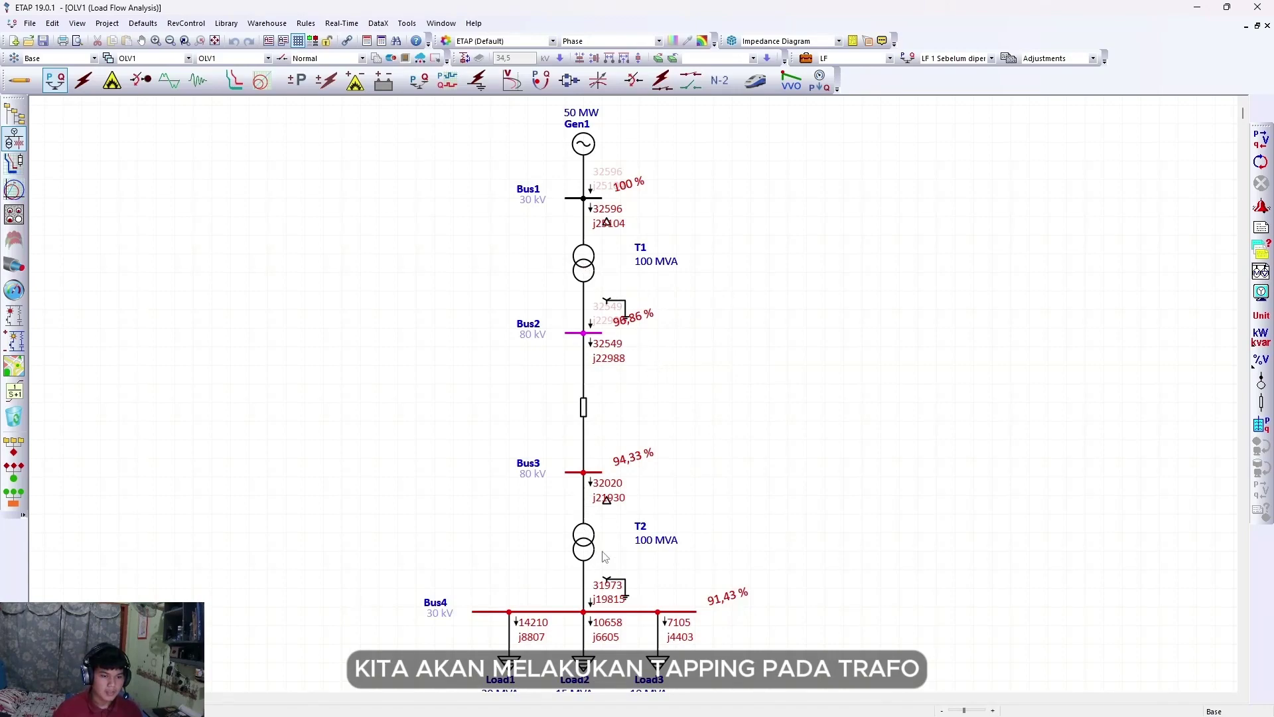
# Step: Set the secondary fixed tap of transformer T1 to 2.5% and rerun the load flow
pyautogui.click(584, 267)
pyautogui.doubleClick(584, 267)
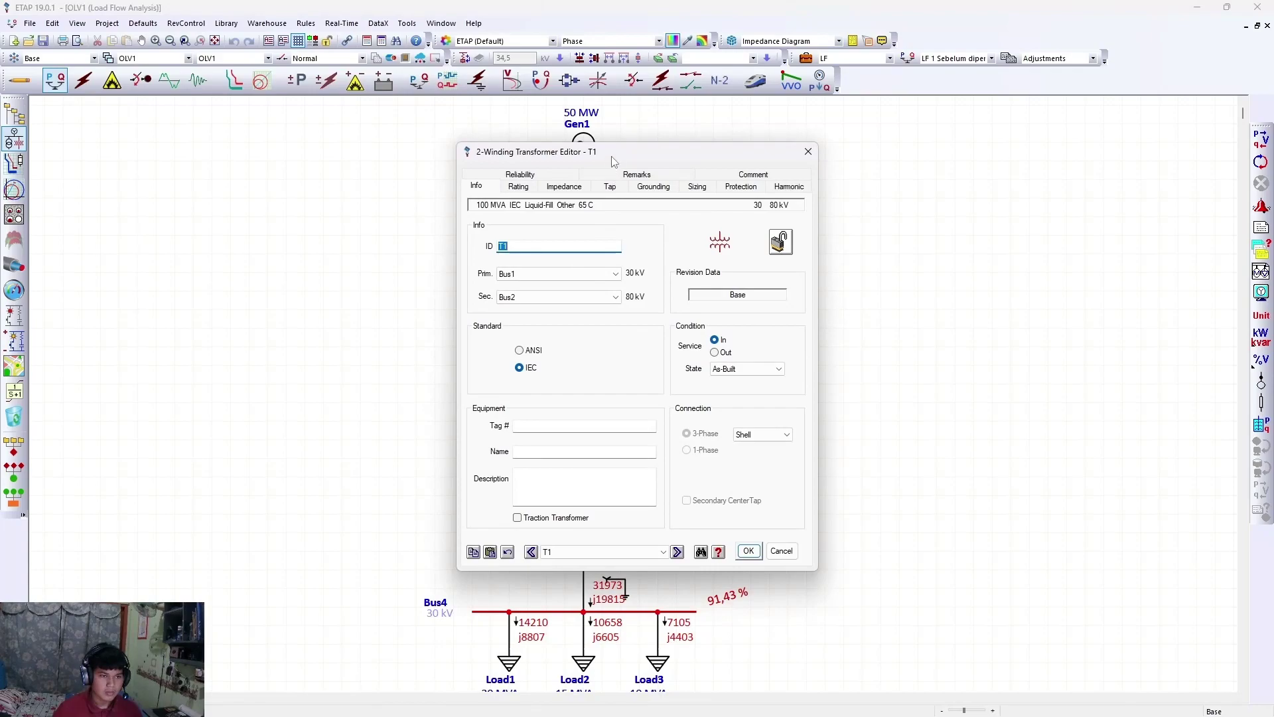
pyautogui.moveTo(614, 155); pyautogui.dragTo(854, 132)
pyautogui.click(831, 168)
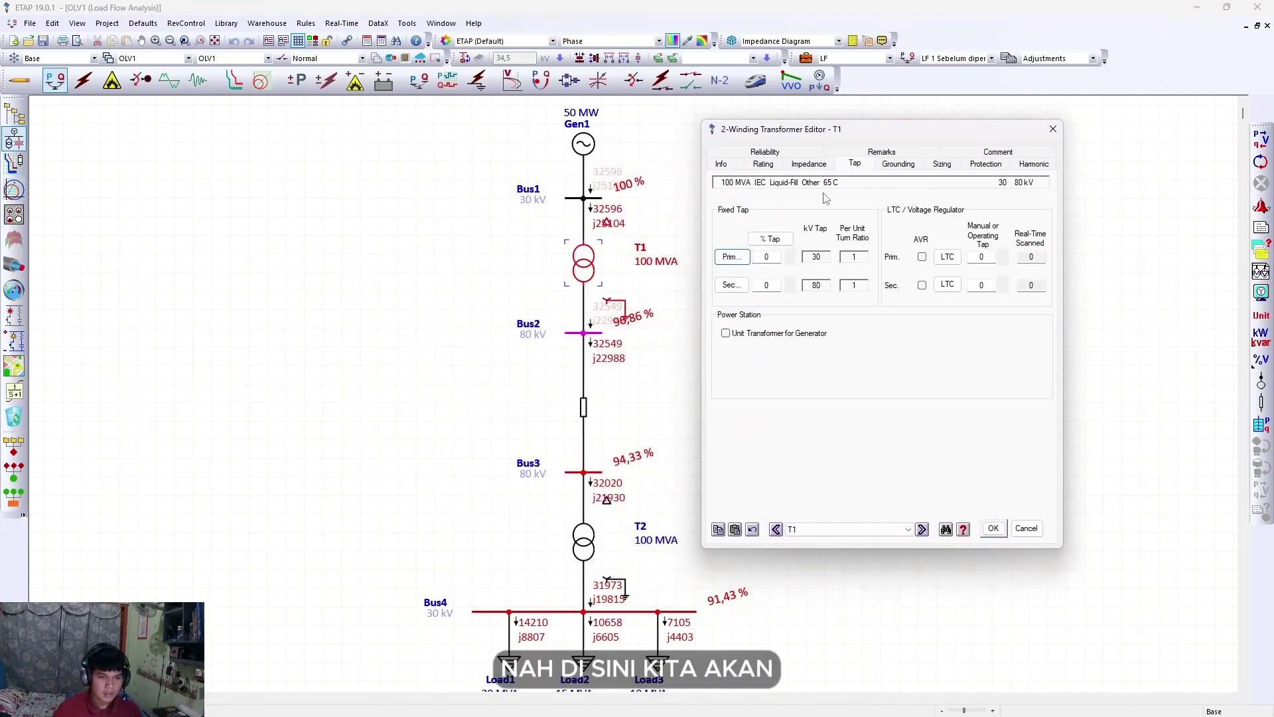
pyautogui.click(775, 284)
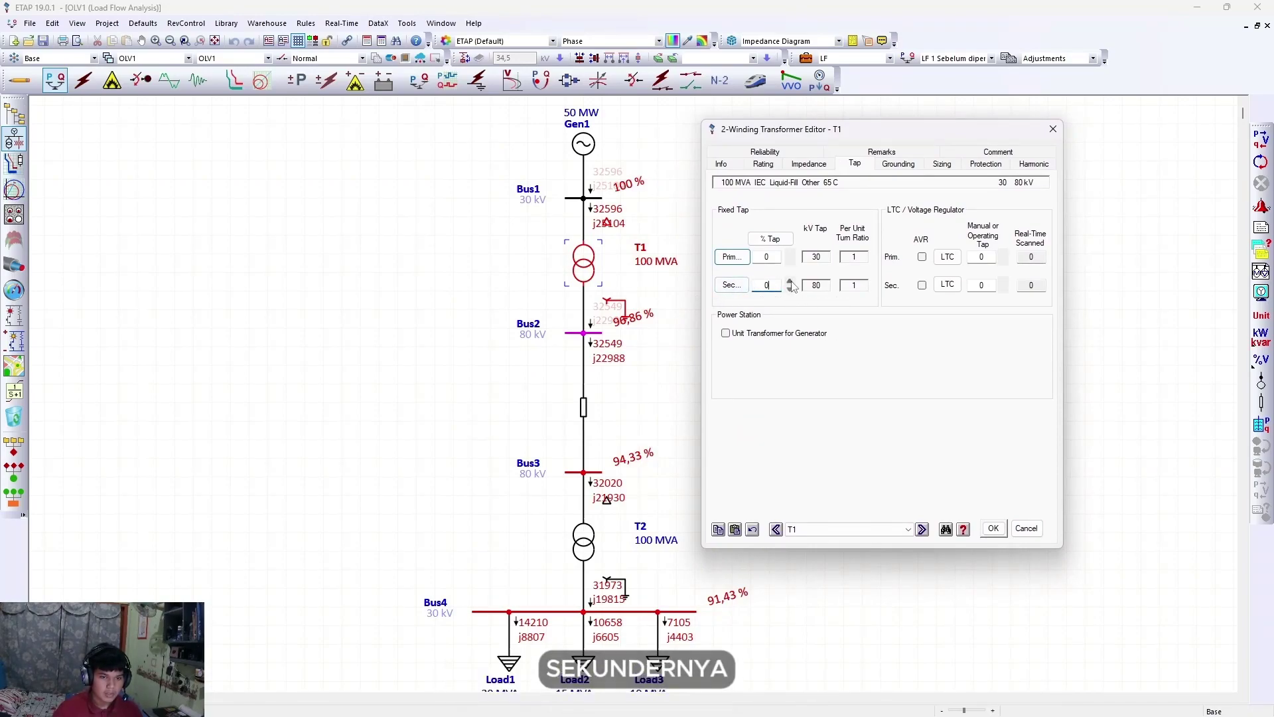
pyautogui.click(790, 282)
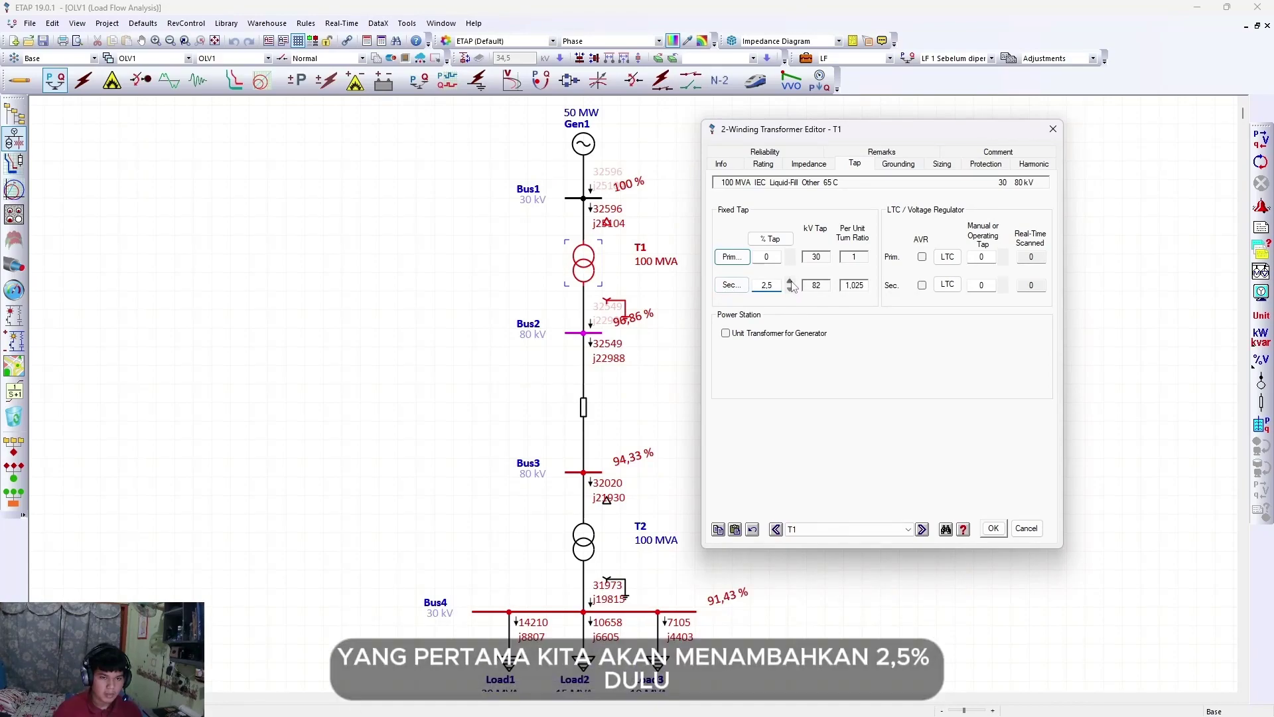
pyautogui.click(995, 529)
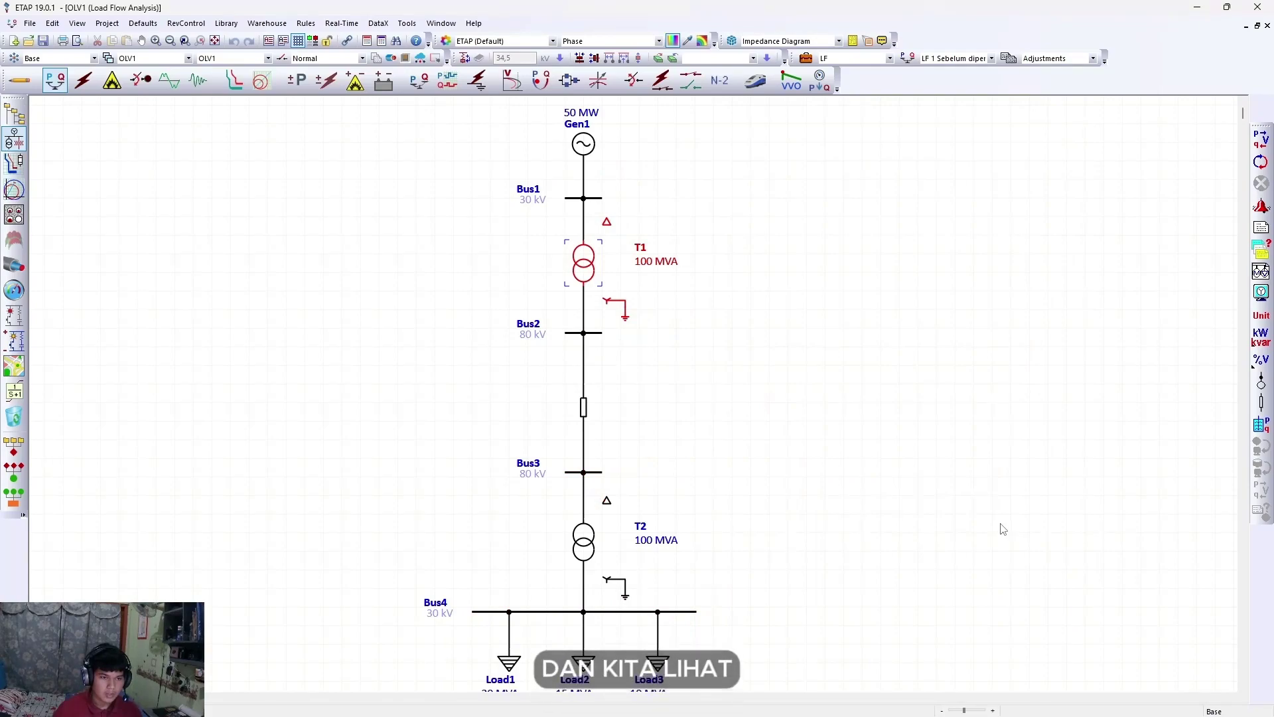
pyautogui.click(1018, 221)
pyautogui.click(1260, 140)
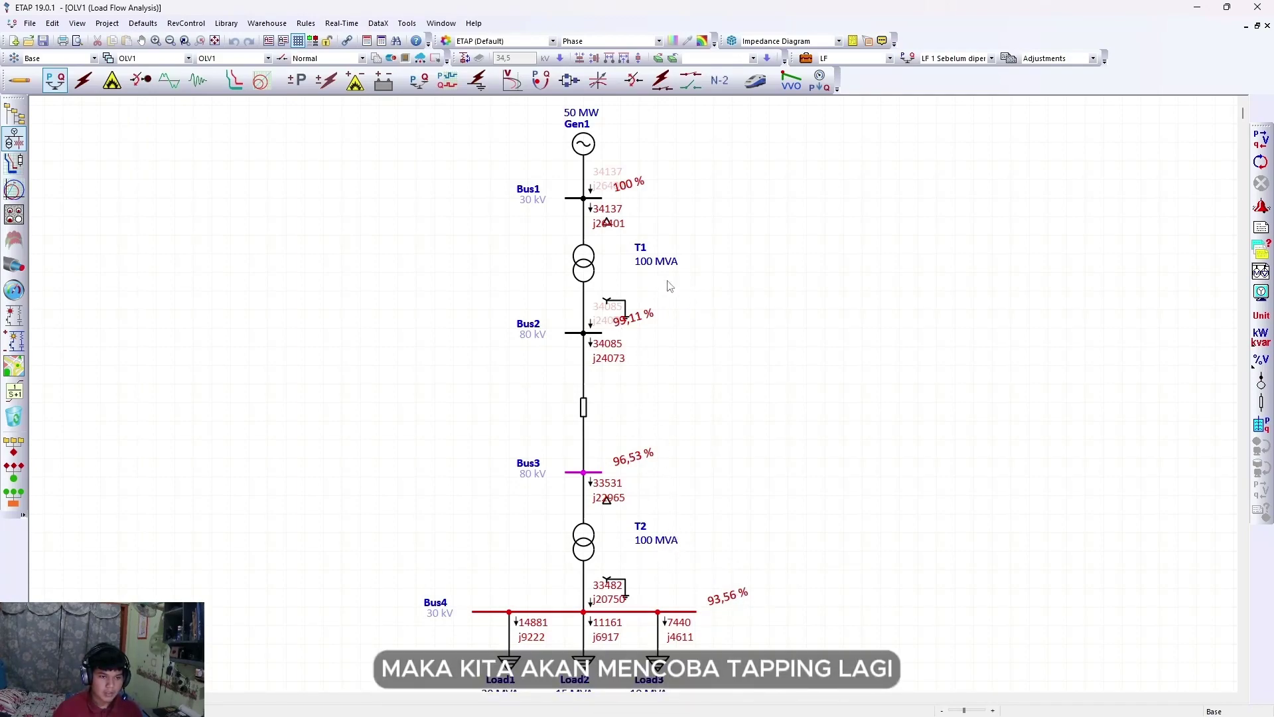
# Step: Raise the secondary fixed tap of transformer T1 to 5% and rerun the load flow
pyautogui.doubleClick(587, 272)
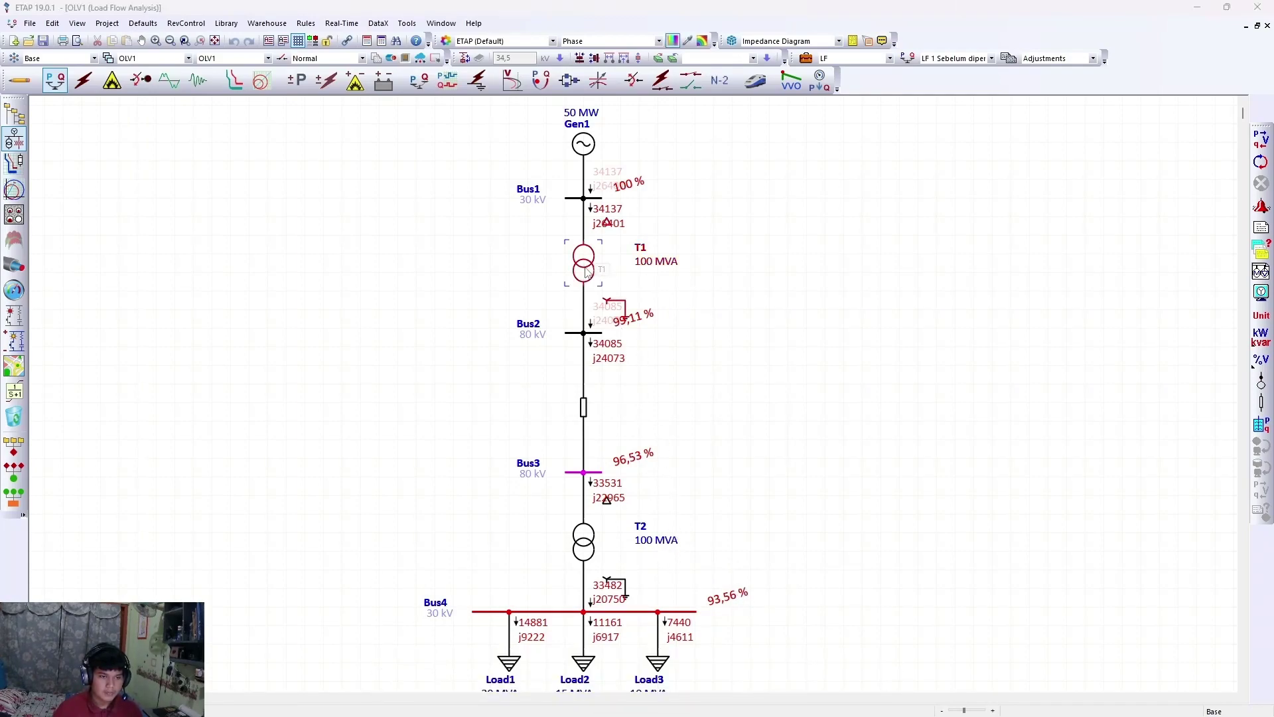
pyautogui.click(609, 186)
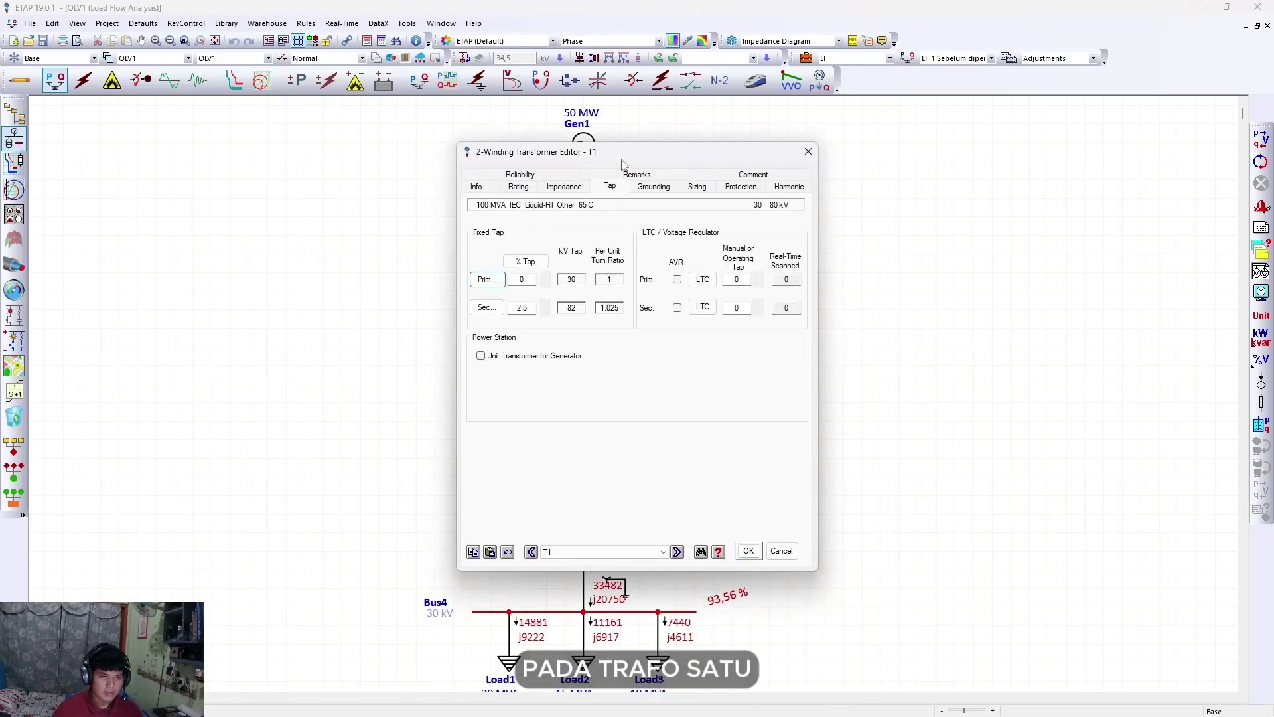
pyautogui.moveTo(622, 162); pyautogui.dragTo(849, 165)
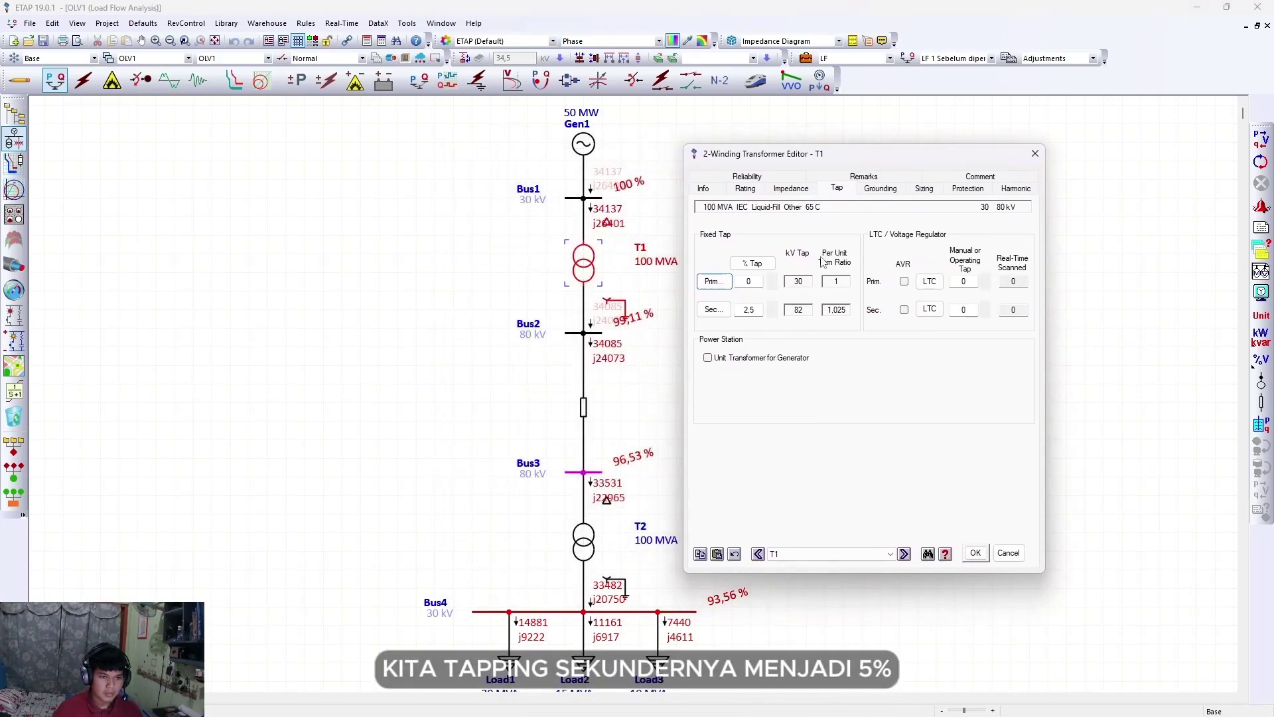
pyautogui.click(771, 306)
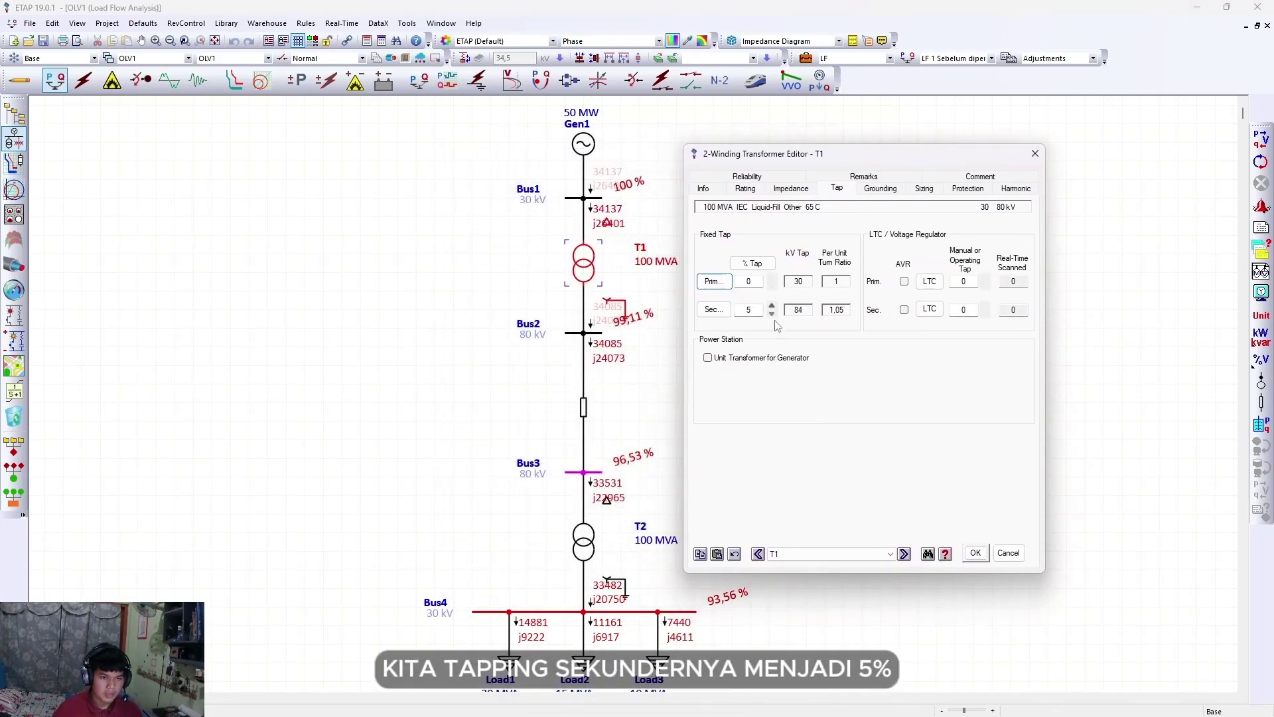
pyautogui.click(975, 553)
pyautogui.click(1264, 143)
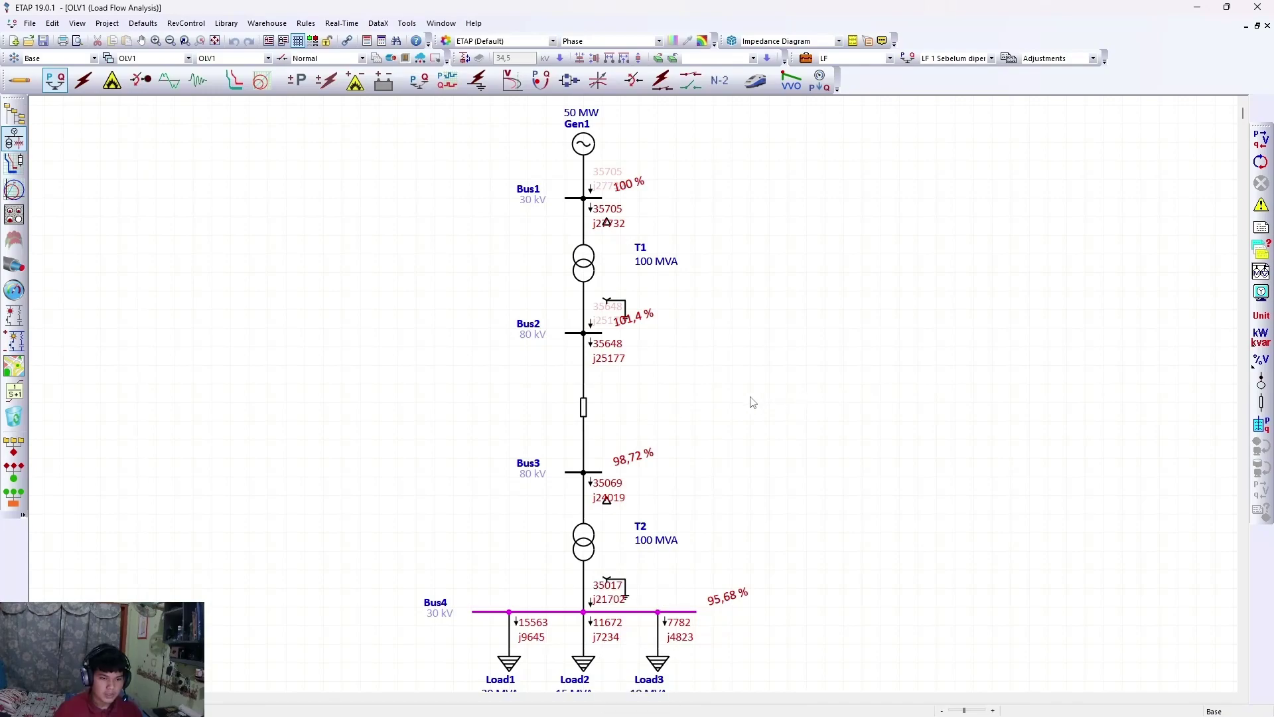
# Step: Check the fixed tap settings of transformer T1 without changing them
pyautogui.doubleClick(584, 267)
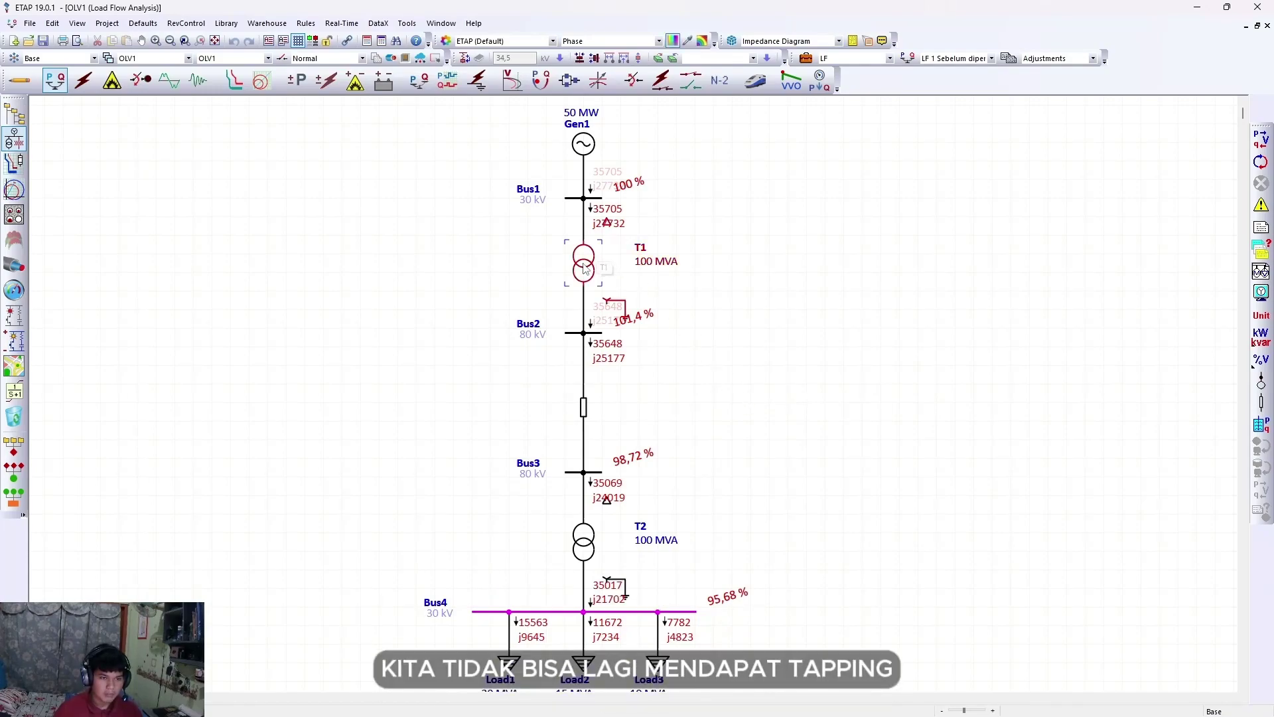
pyautogui.click(610, 187)
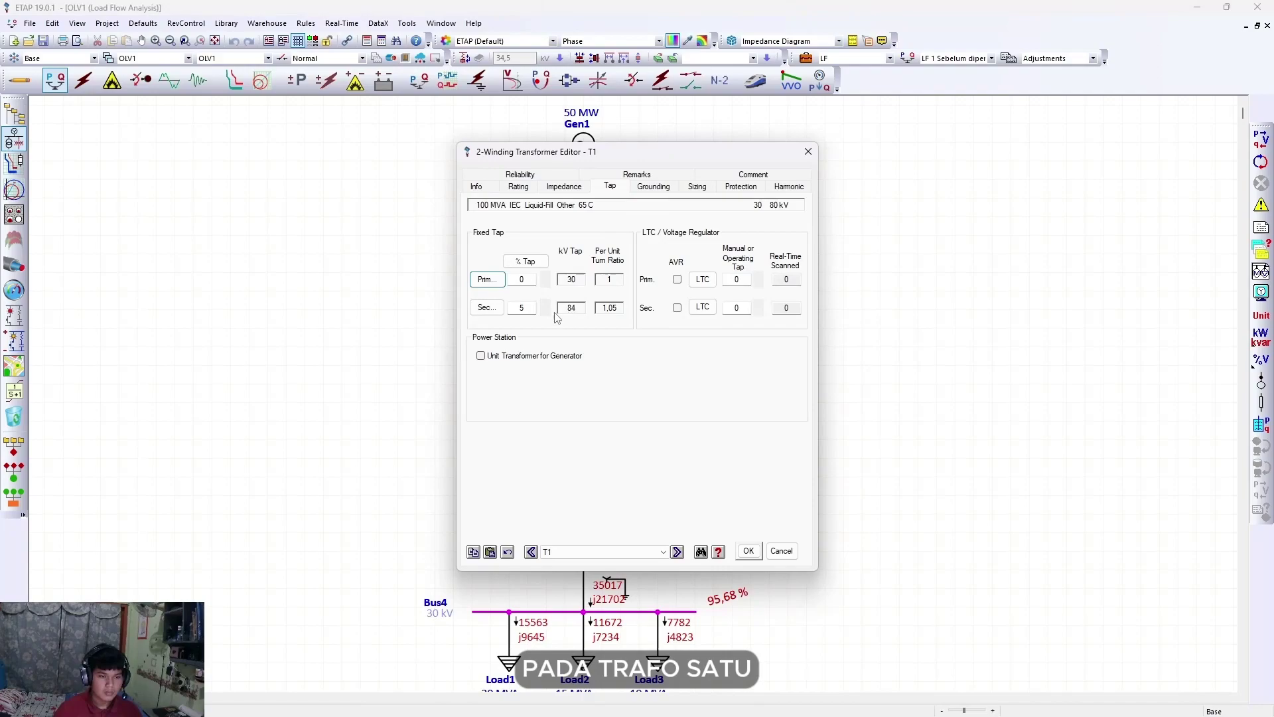
pyautogui.click(809, 152)
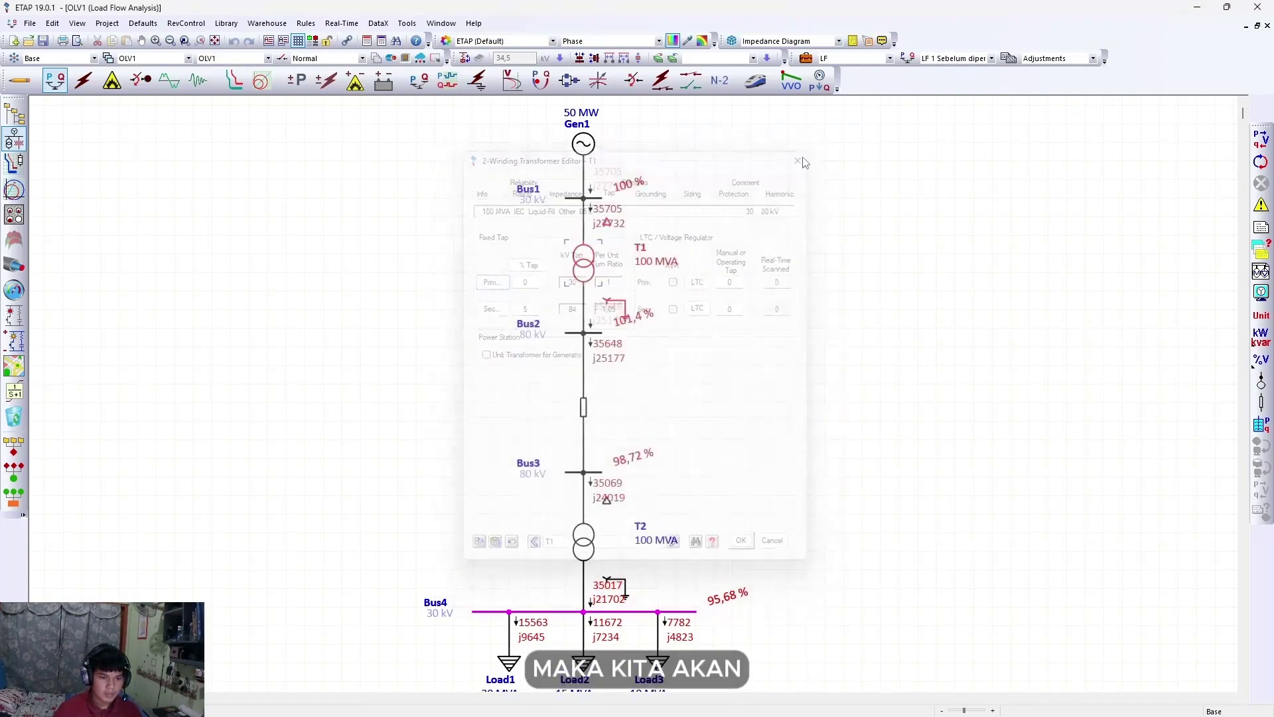
# Step: Set the secondary fixed tap of transformer T2 to 2.5% and rerun the load flow
pyautogui.doubleClick(587, 550)
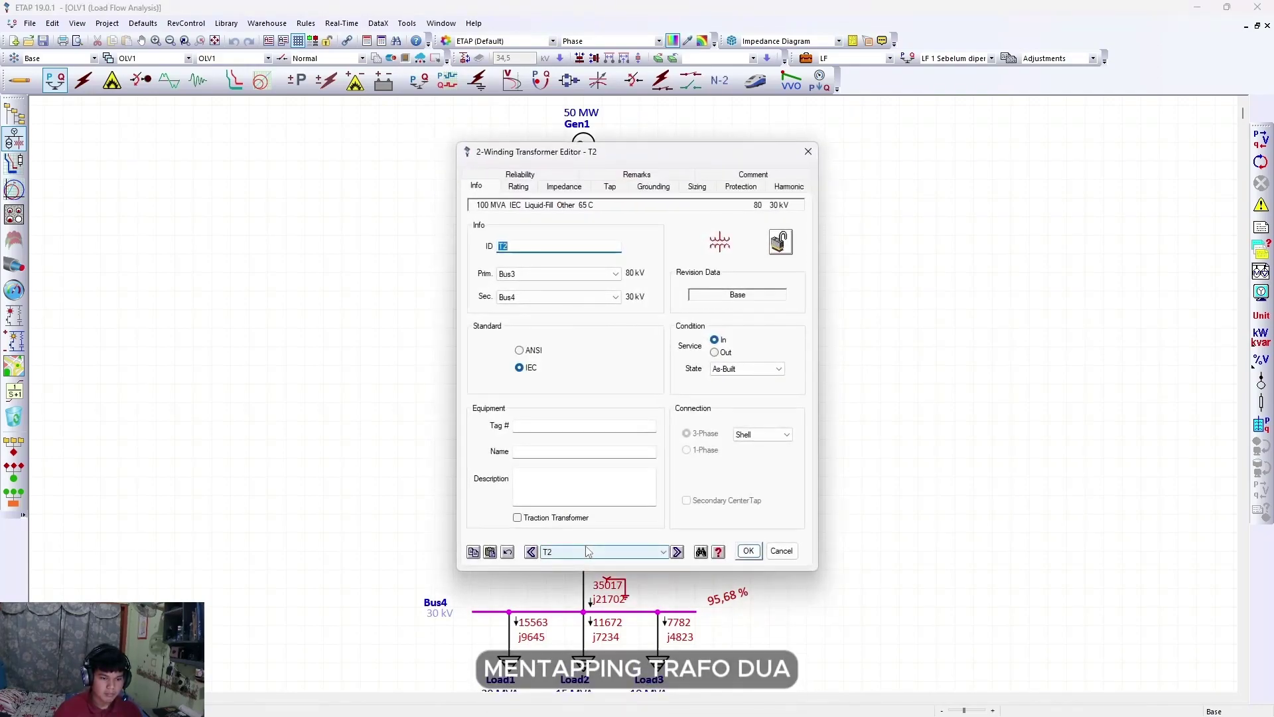
pyautogui.click(611, 188)
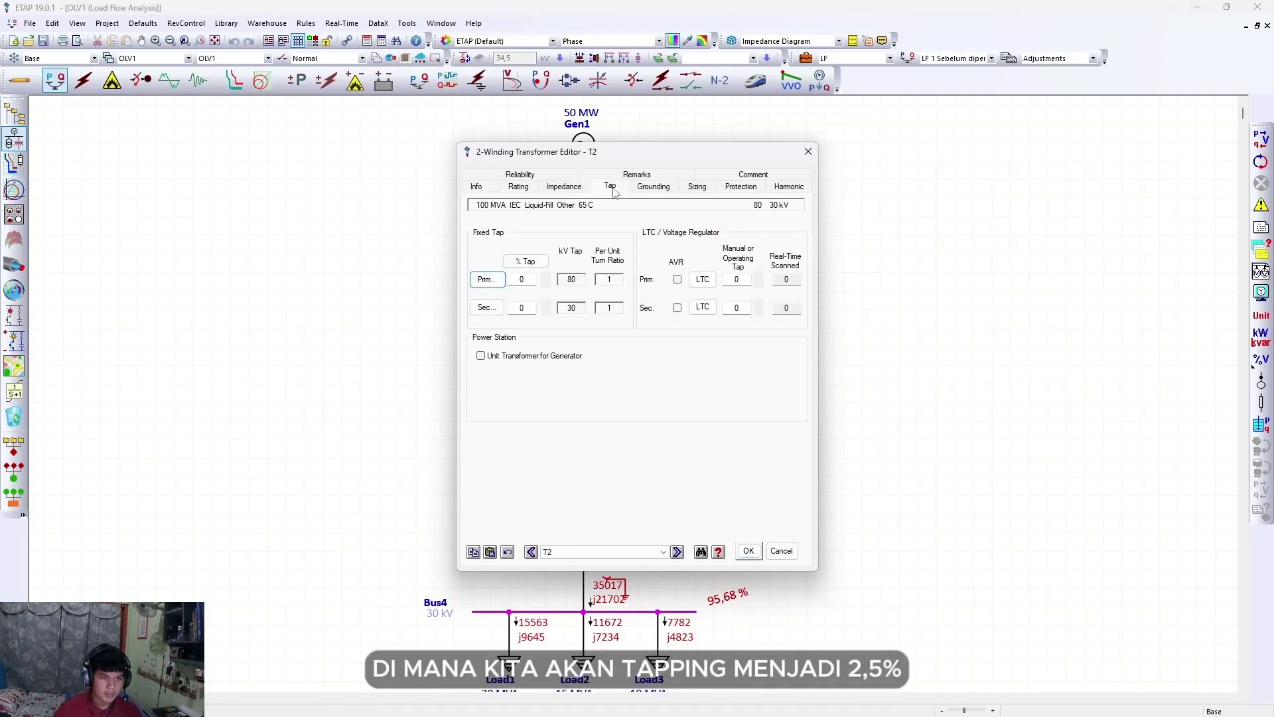
pyautogui.click(545, 306)
pyautogui.click(748, 550)
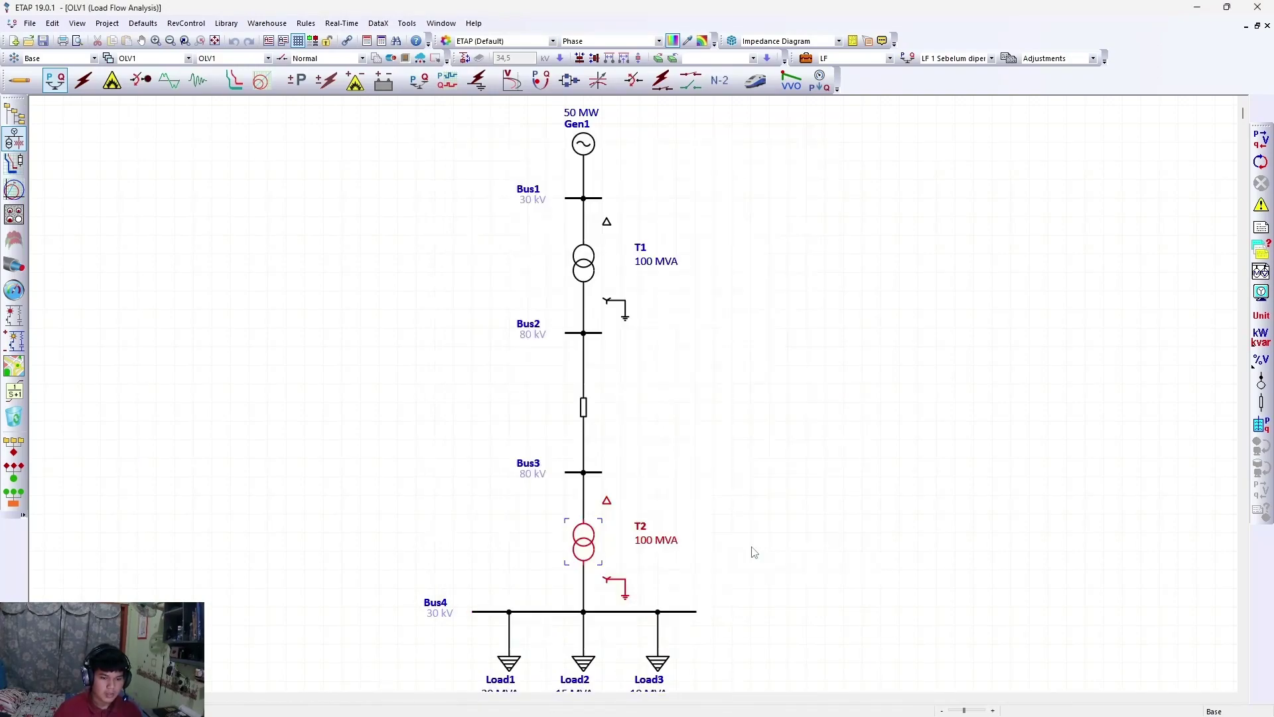
pyautogui.click(1263, 139)
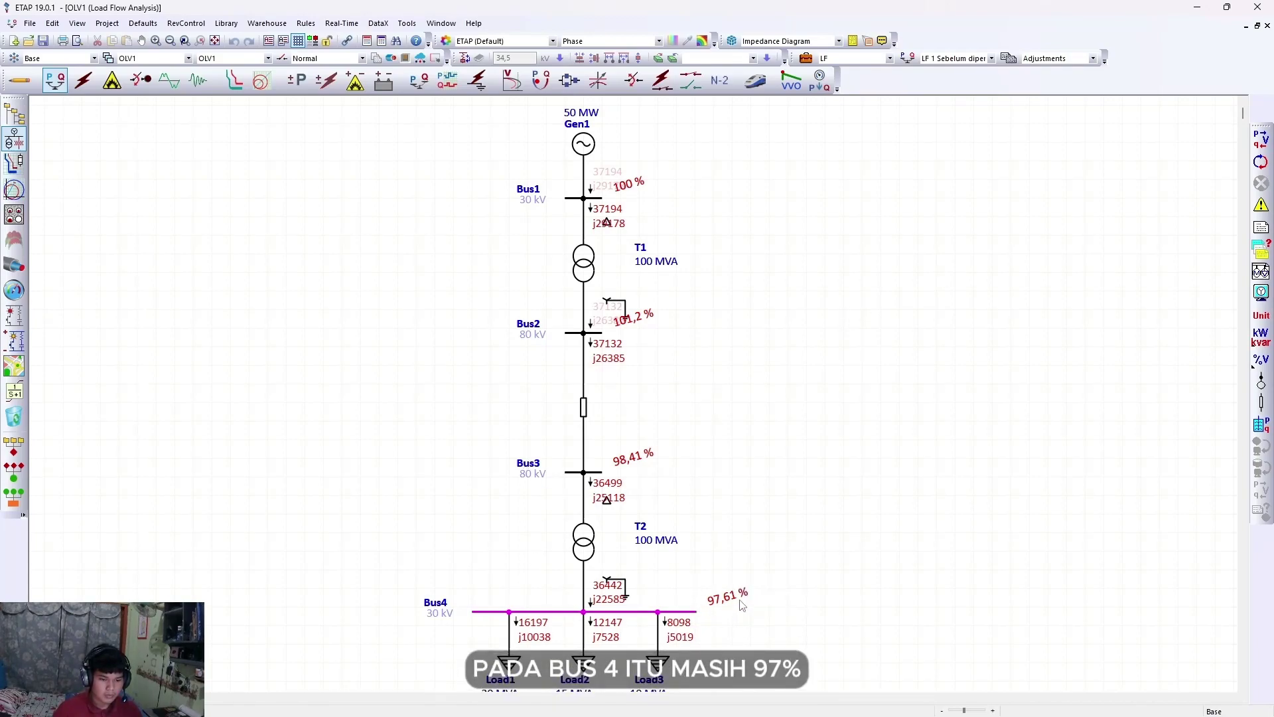
# Step: Raise the secondary fixed tap of transformer T2 to 5% and rerun the load flow
pyautogui.doubleClick(585, 544)
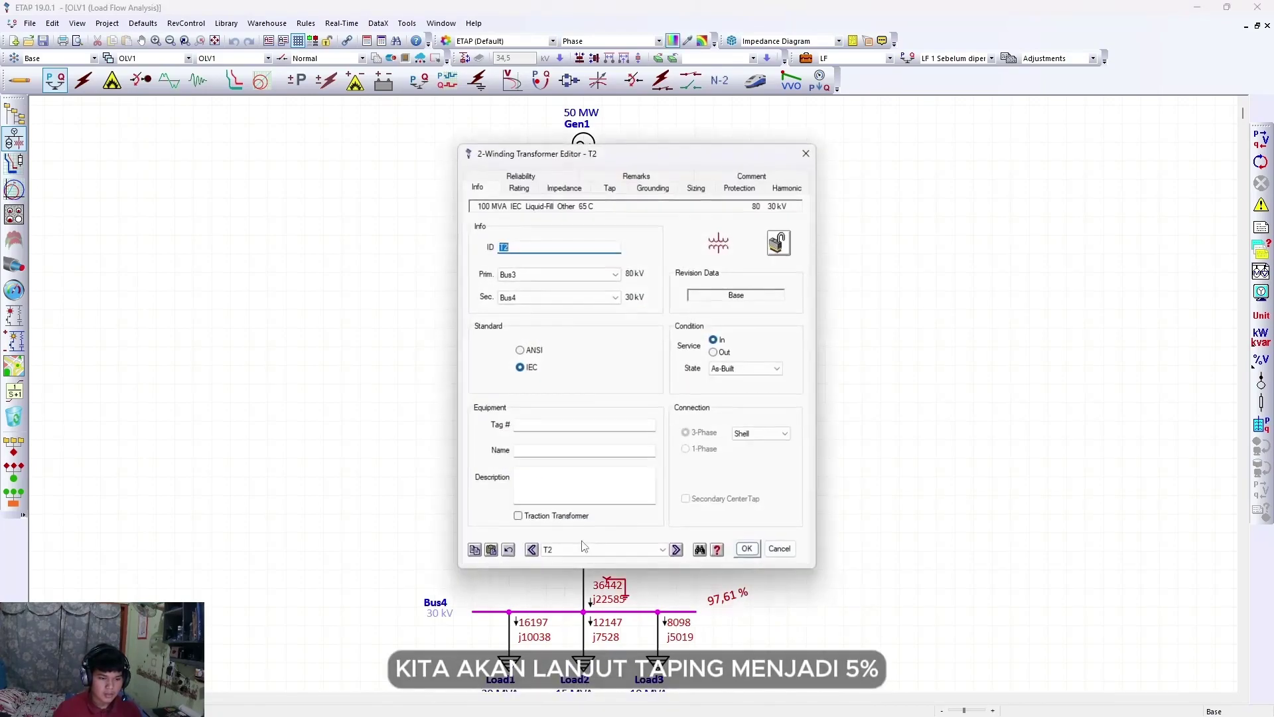
pyautogui.click(610, 186)
pyautogui.click(544, 303)
pyautogui.click(545, 303)
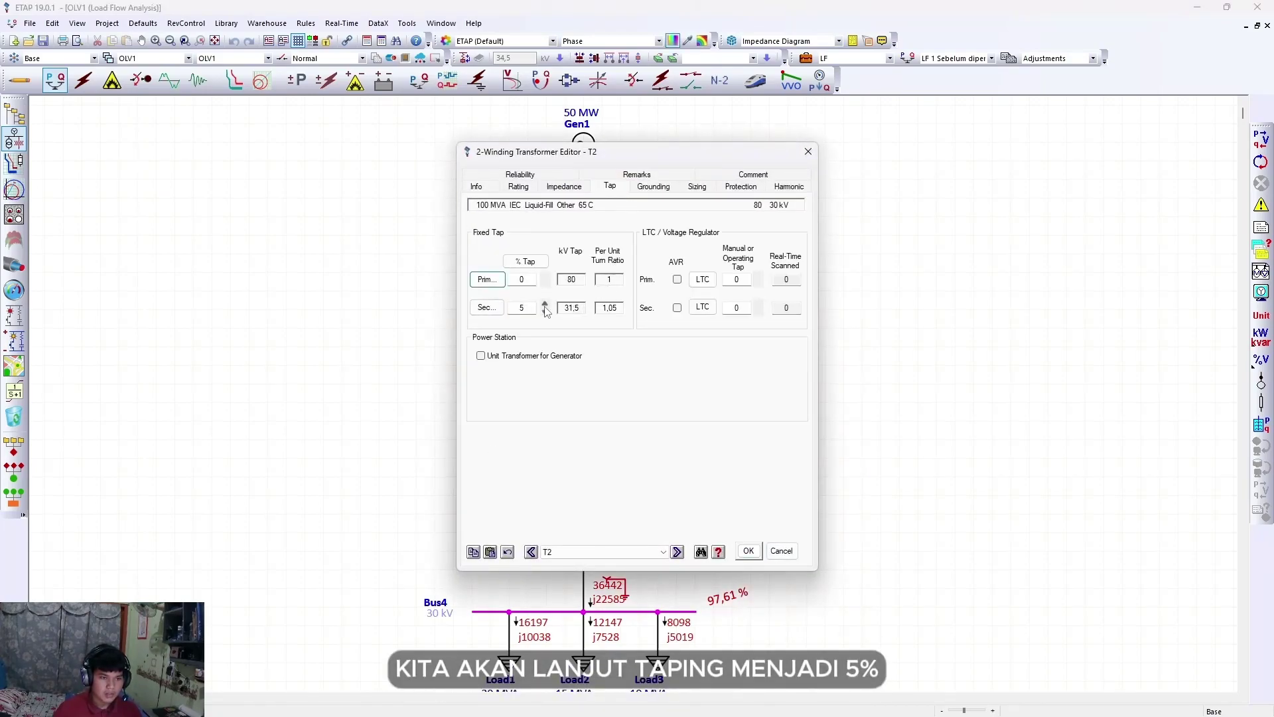
pyautogui.click(748, 551)
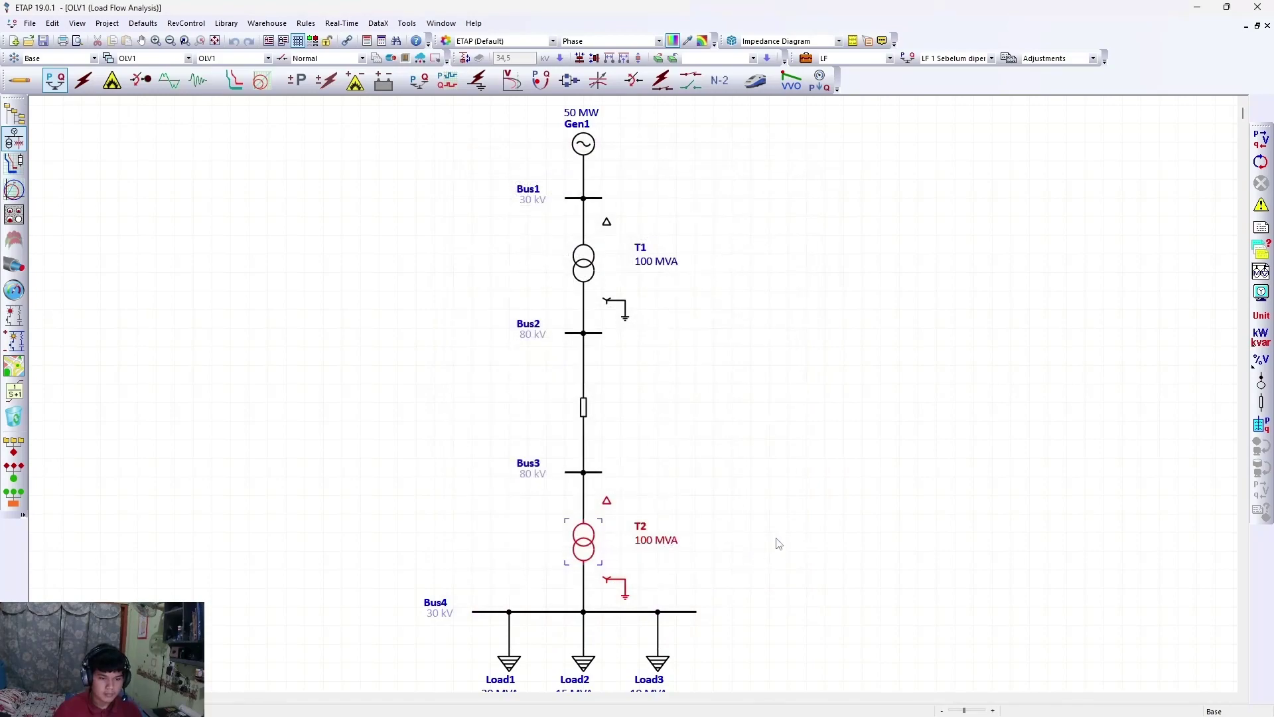
pyautogui.click(1261, 138)
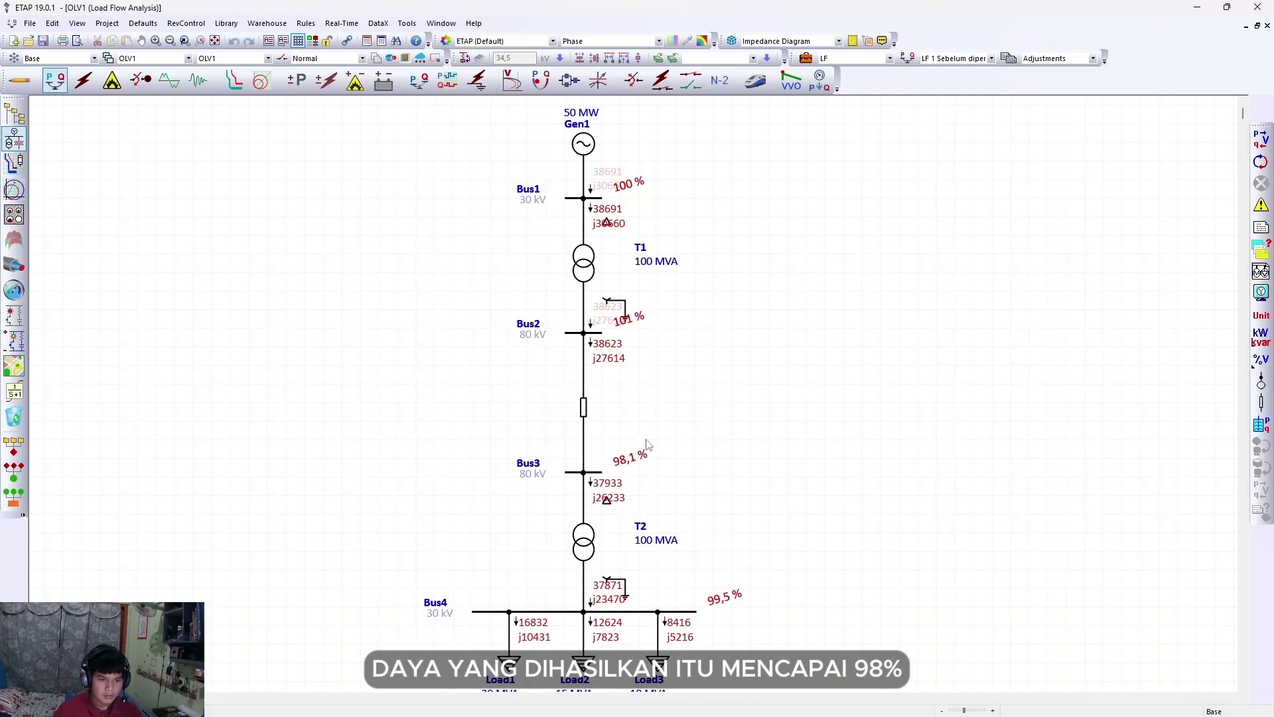
# Step: Generate the Complete load flow report for LF 1 Sebelum diperbaiki in Viewer format
pyautogui.scroll(-1, 746, 481)
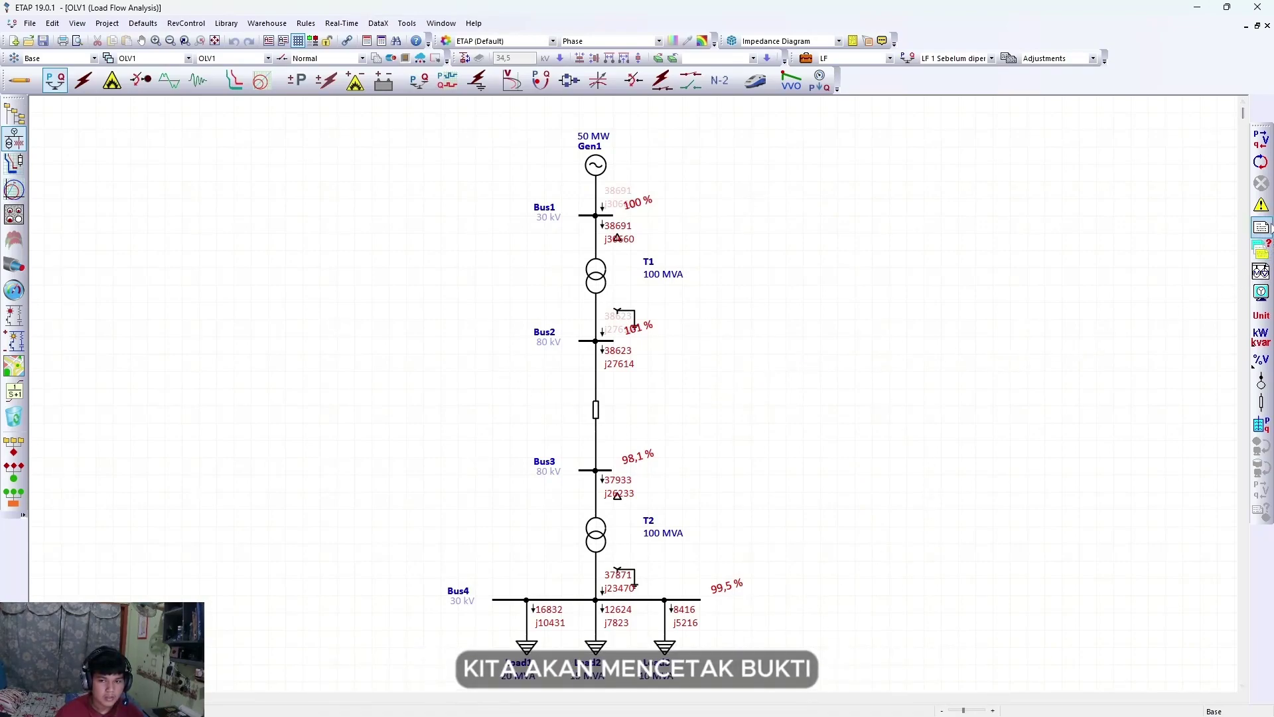
pyautogui.click(1262, 227)
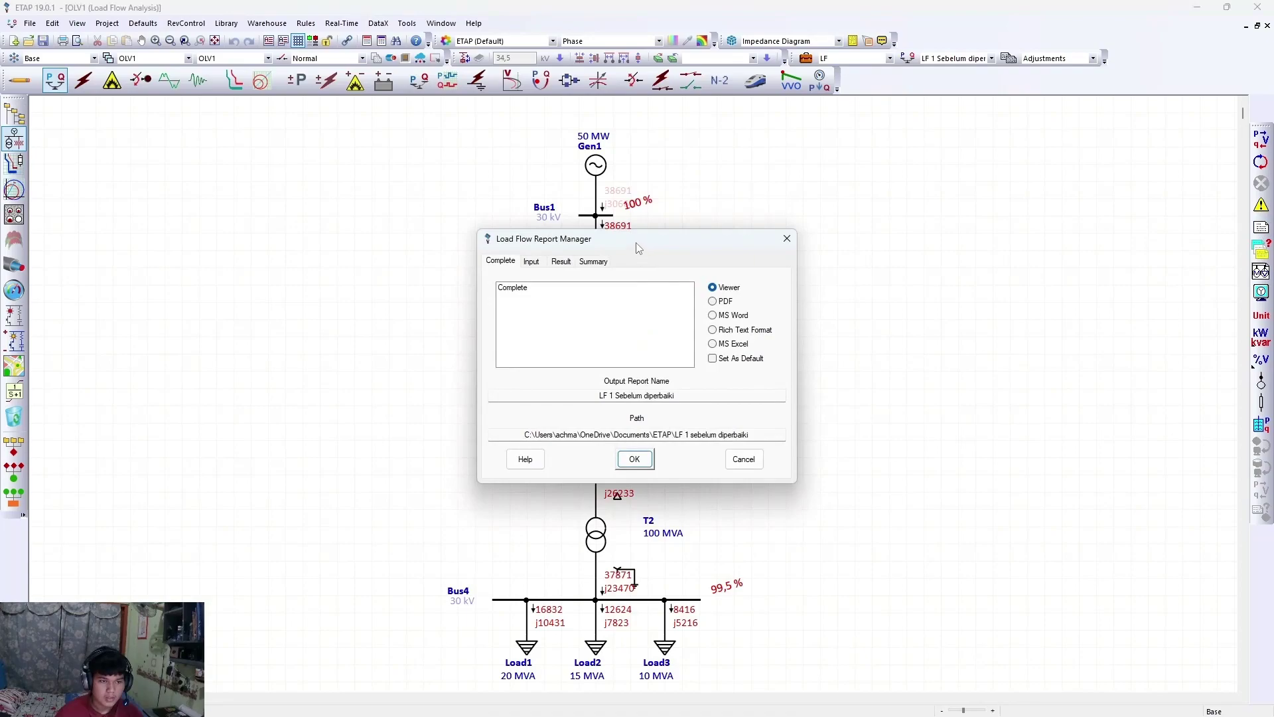
pyautogui.moveTo(636, 248); pyautogui.dragTo(856, 237)
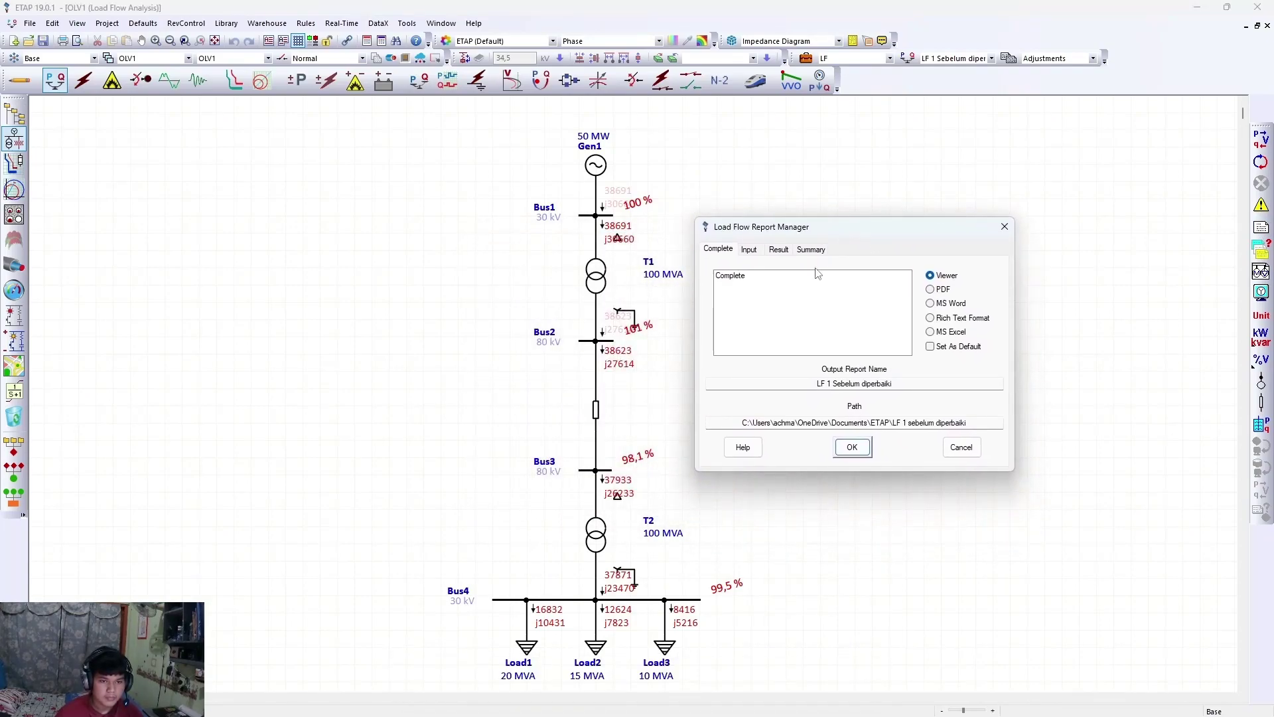
pyautogui.click(730, 278)
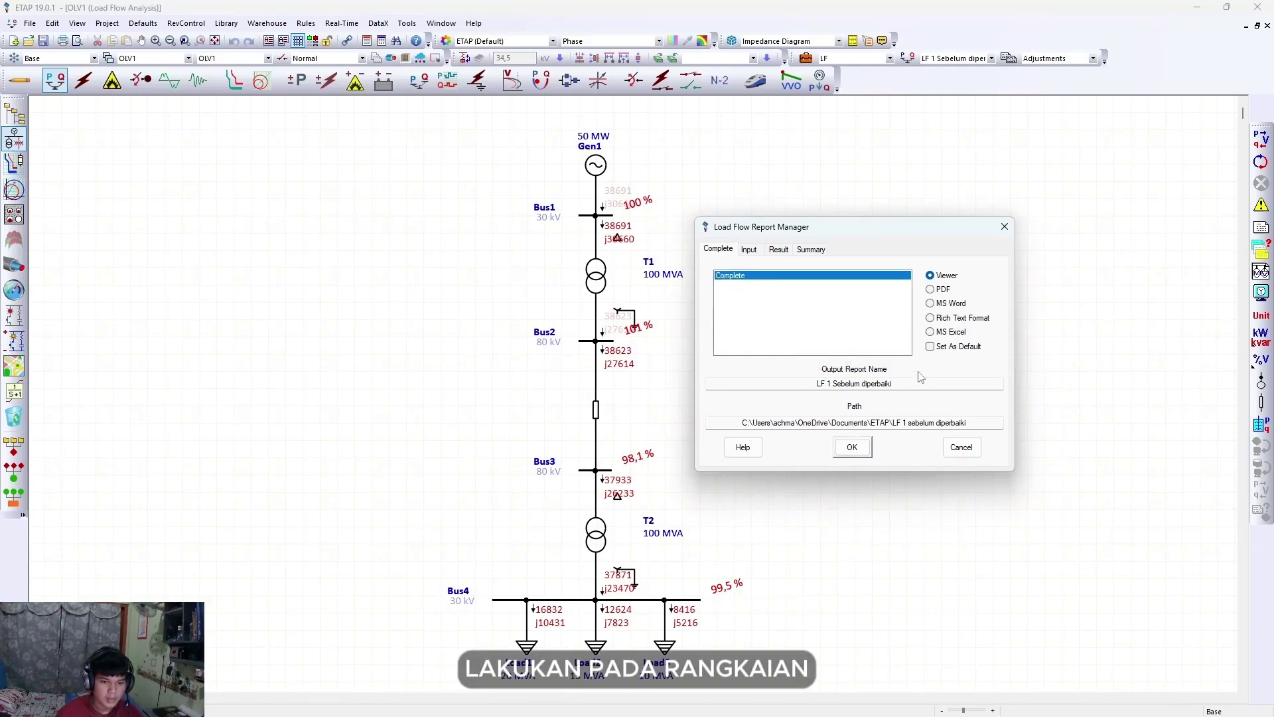
pyautogui.click(854, 448)
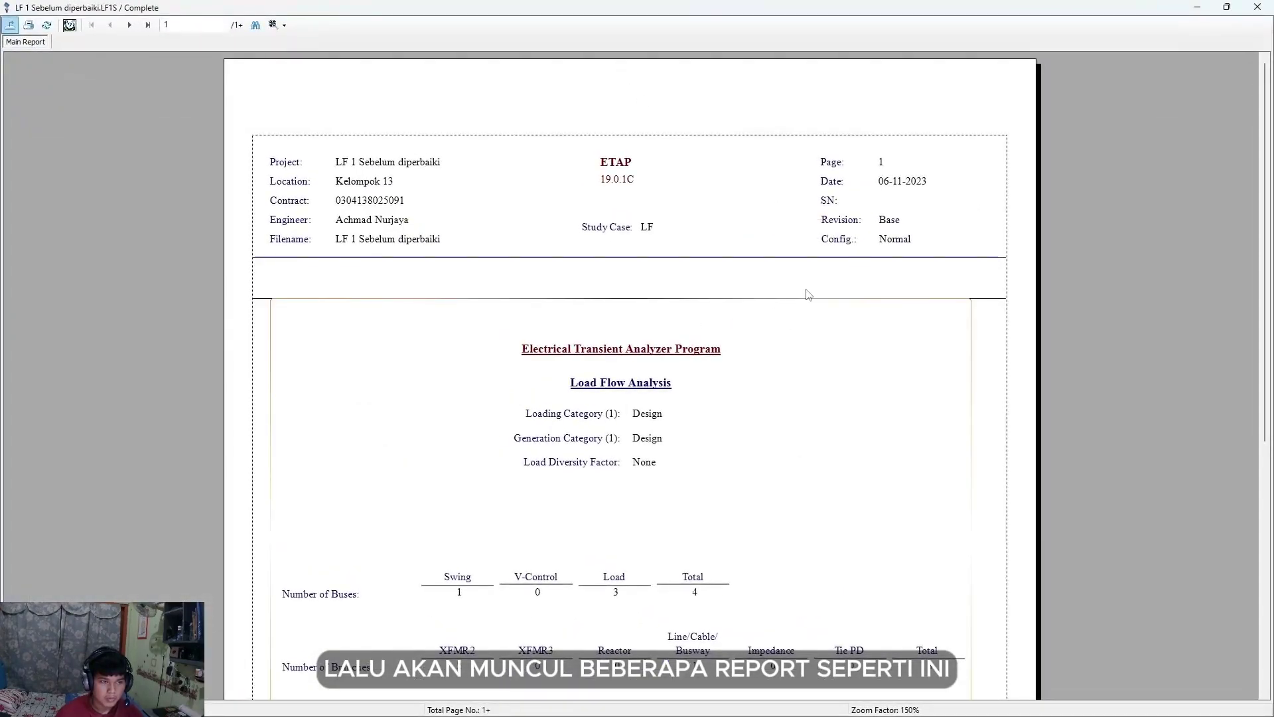
# Step: Review the load flow report's first page, including the project header, bus and branch counts, and solution settings
pyautogui.scroll(-6, 993, 273)
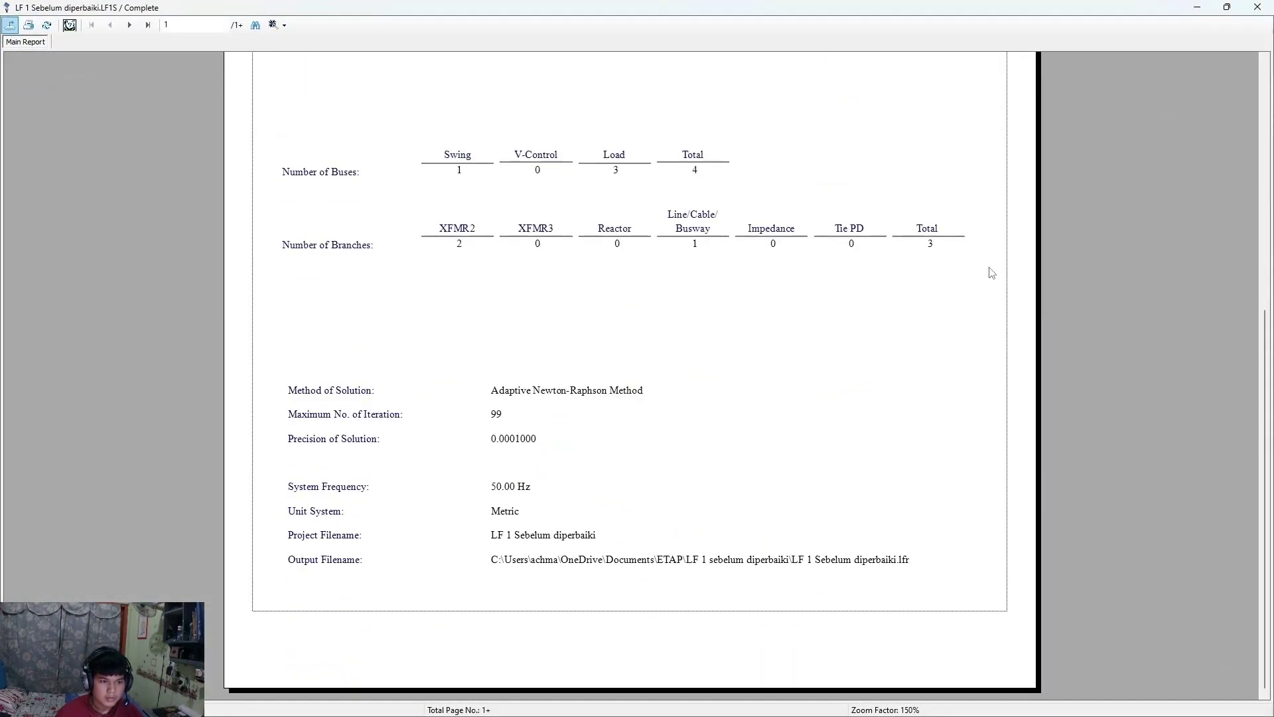
pyautogui.scroll(6, 973, 270)
pyautogui.scroll(-6, 973, 271)
pyautogui.scroll(4, 947, 274)
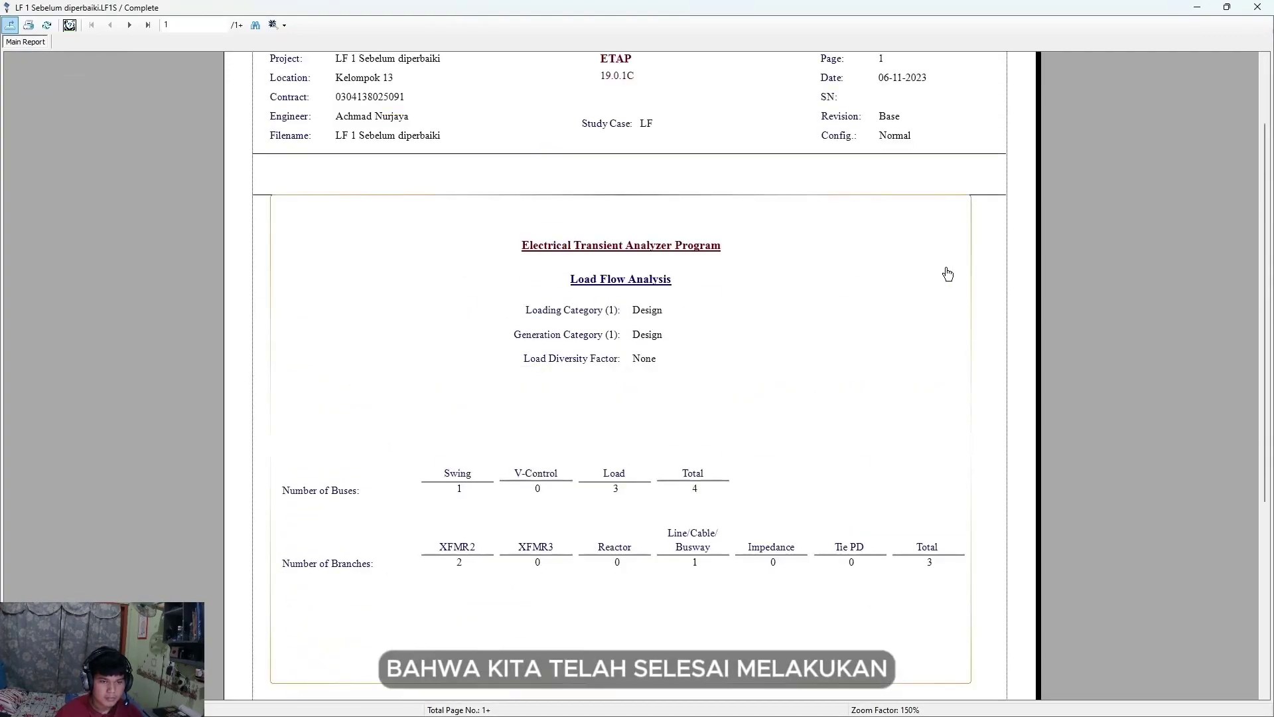
pyautogui.scroll(-1, 582, 292)
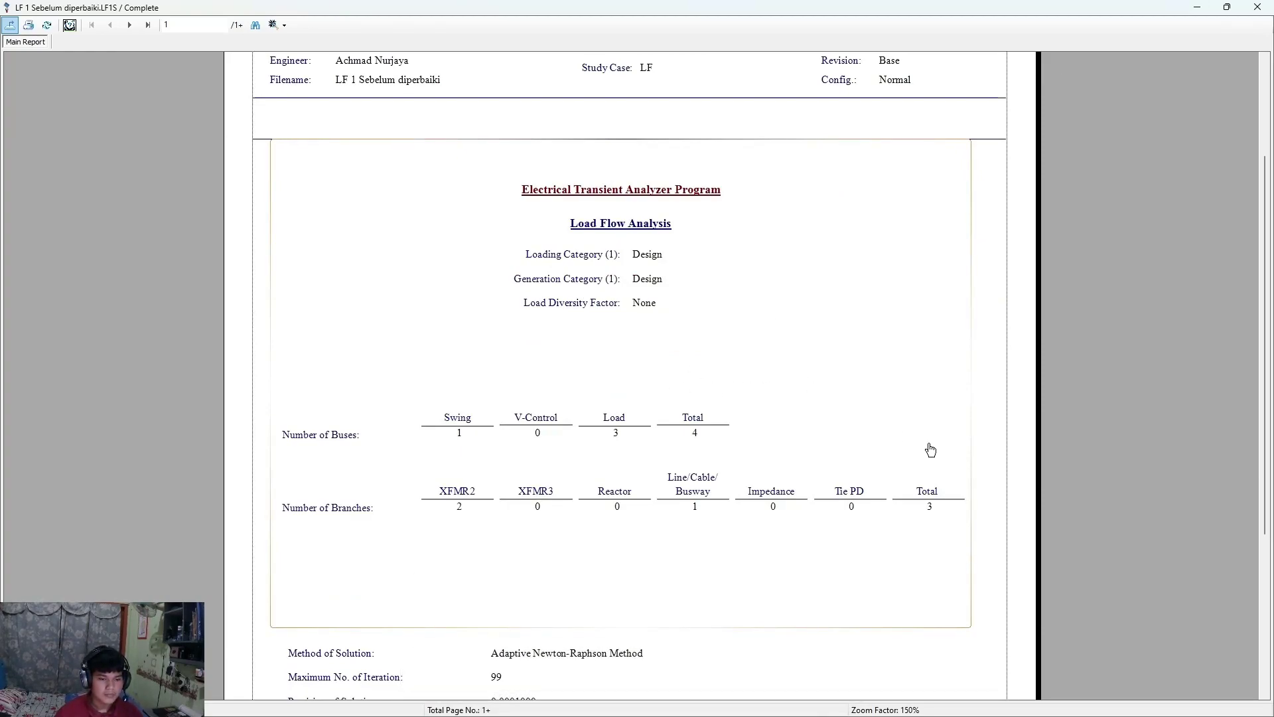
pyautogui.scroll(-4, 859, 403)
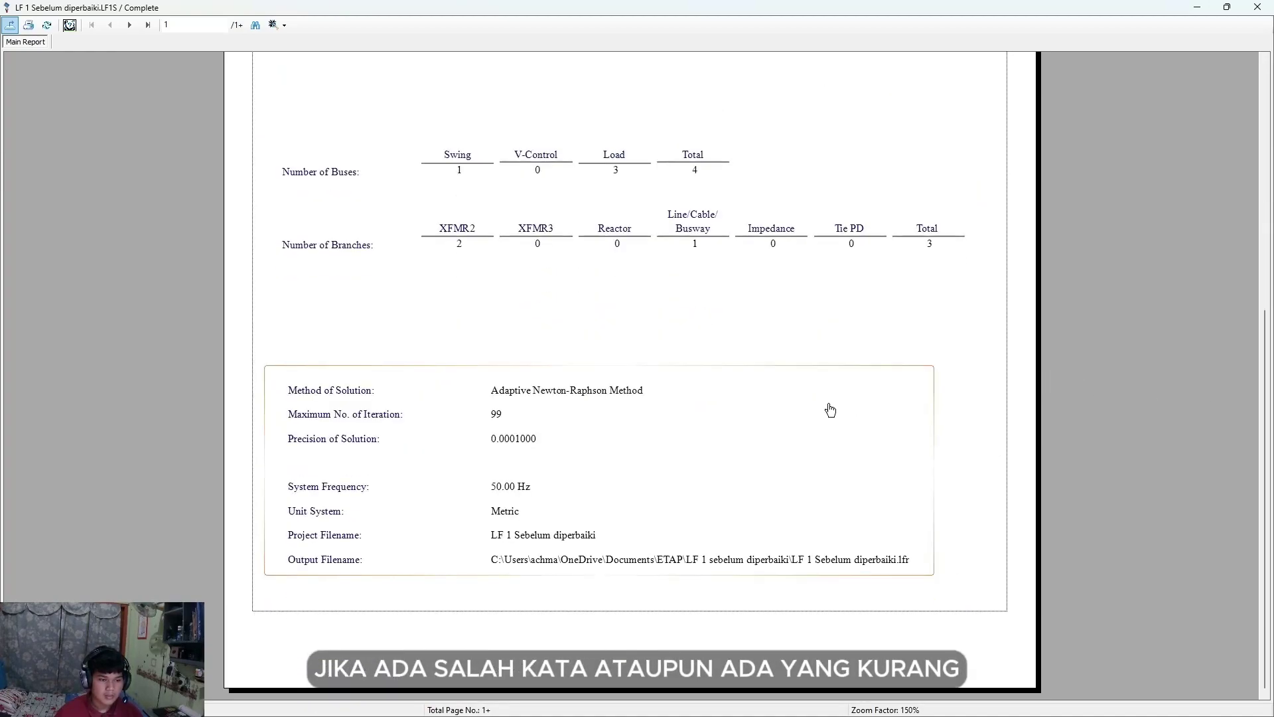
pyautogui.scroll(6, 637, 427)
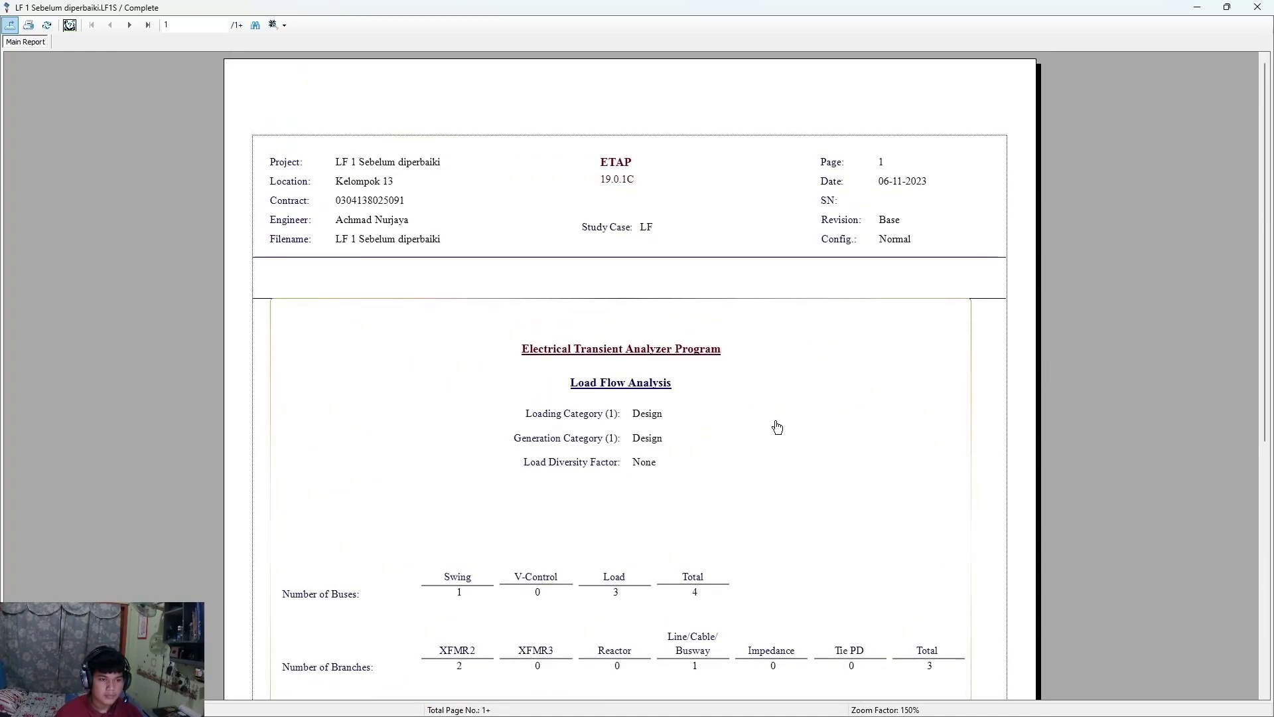